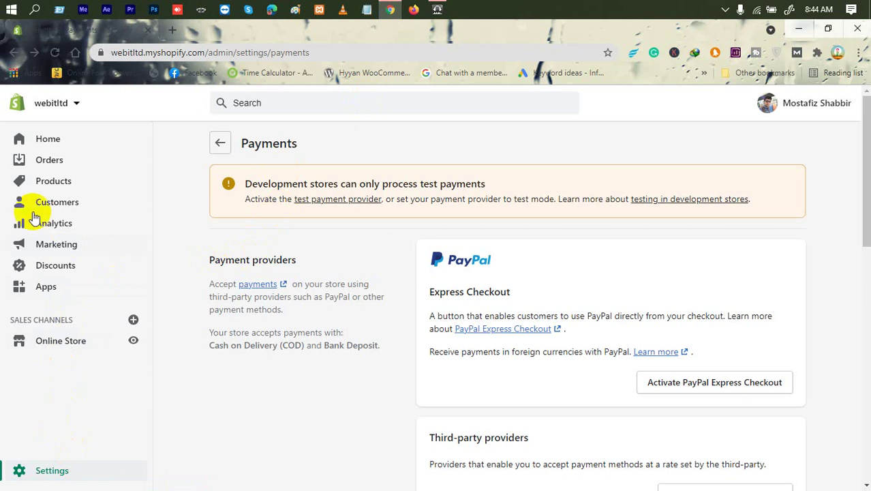
Leave the Payments page and go back to the main Settings grid.
left_click(44, 467)
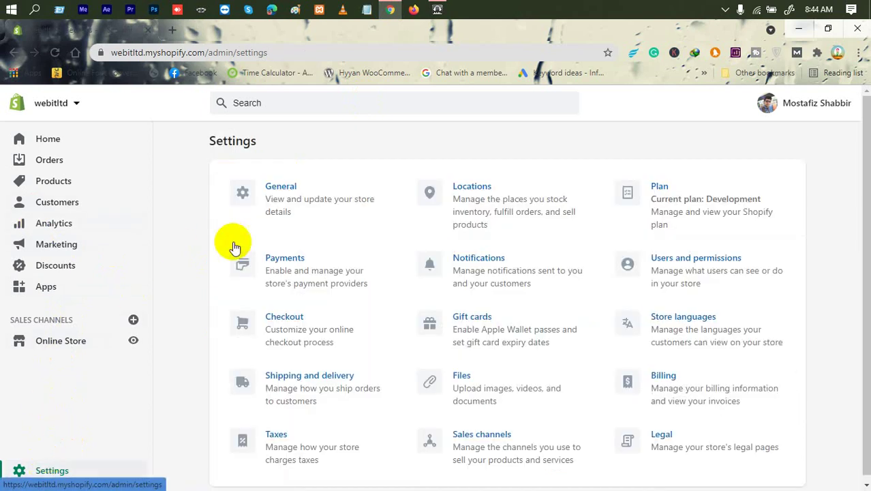
Open the General store settings, then restore and re-maximize the browser window.
left_click(281, 186)
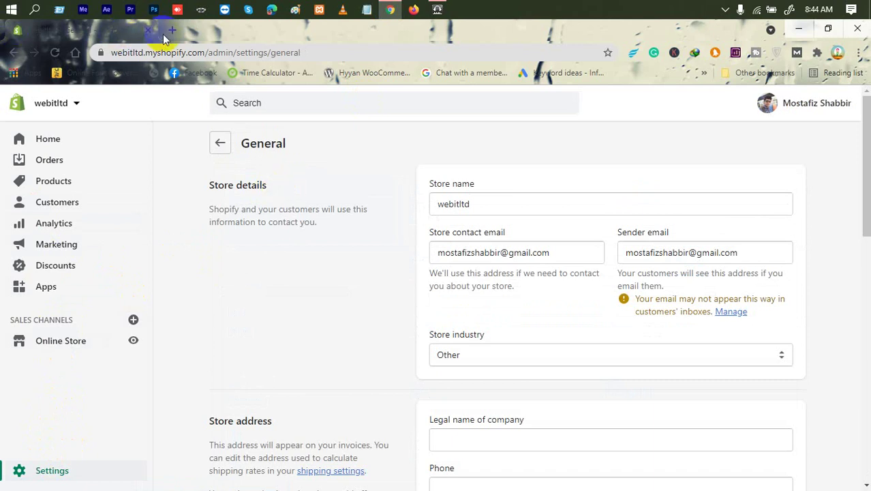
left_click_drag(422, 37, 459, 75)
left_click(769, 63)
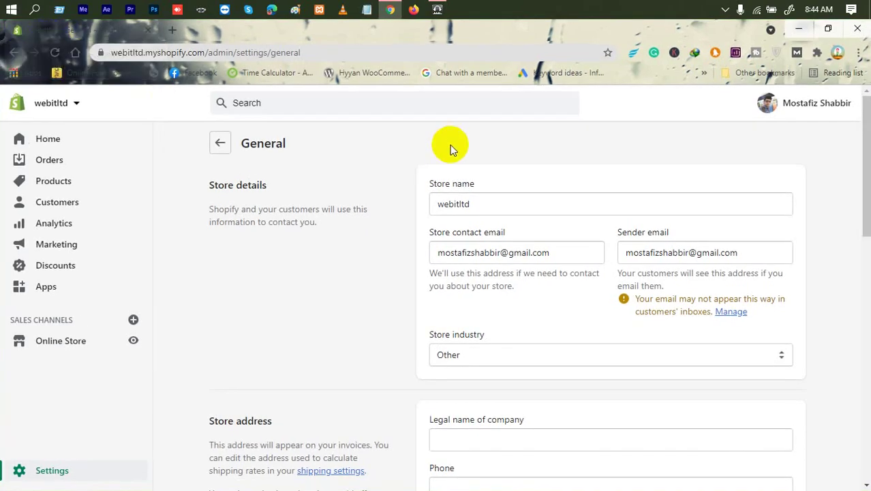
left_click_drag(492, 208, 254, 203)
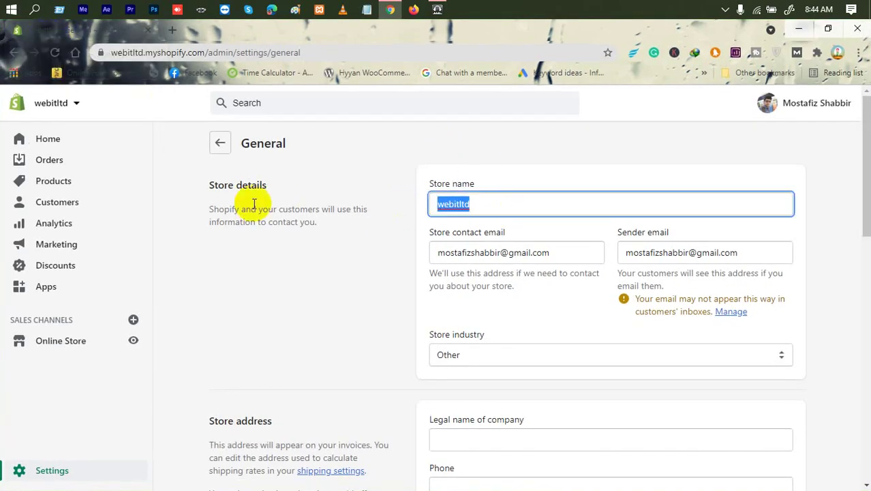
left_click(333, 203)
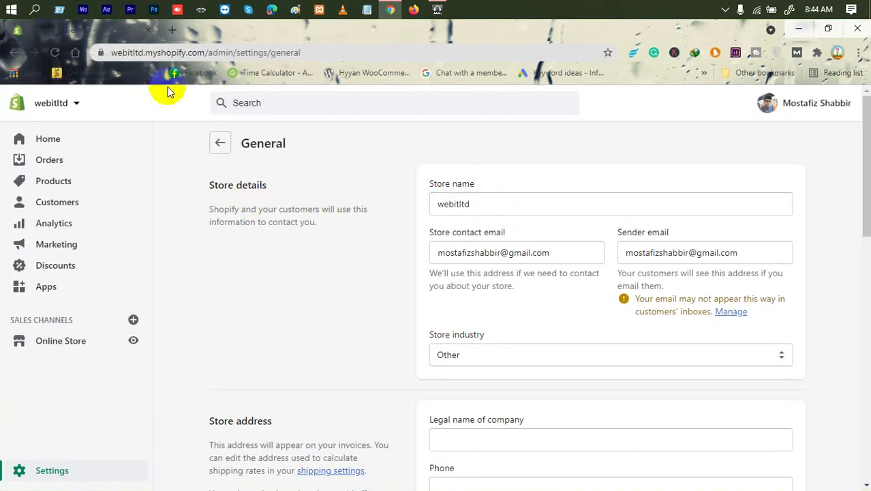
View the online storefront in a new tab and open two blank browser tabs.
left_click(133, 337)
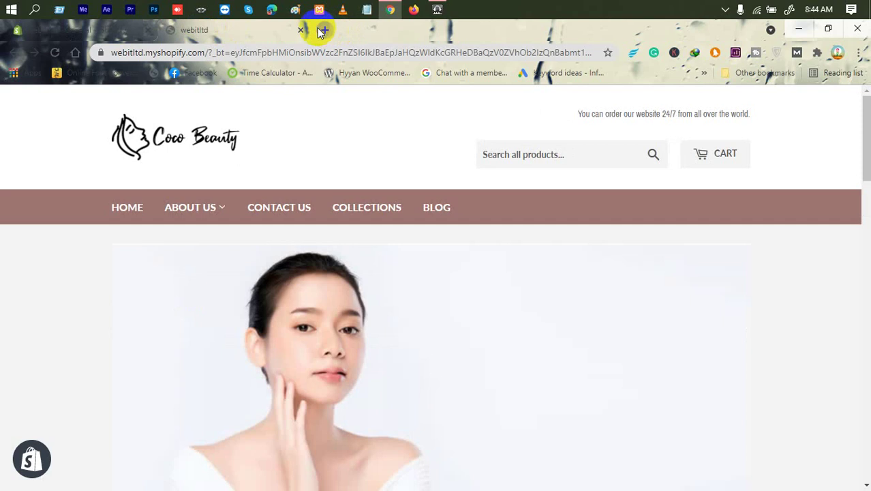
left_click(322, 30)
left_click(478, 30)
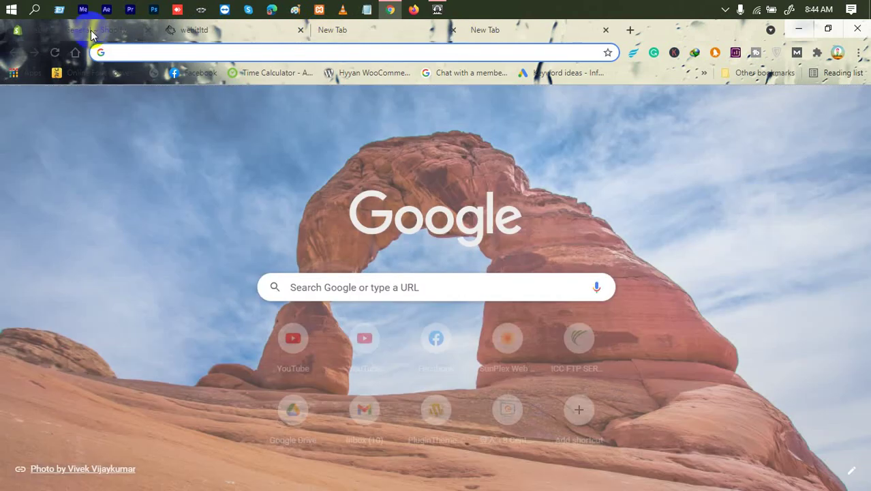
Rearrange the browser tabs, putting a blank tab first, and return to General settings.
left_click_drag(92, 35, 356, 47)
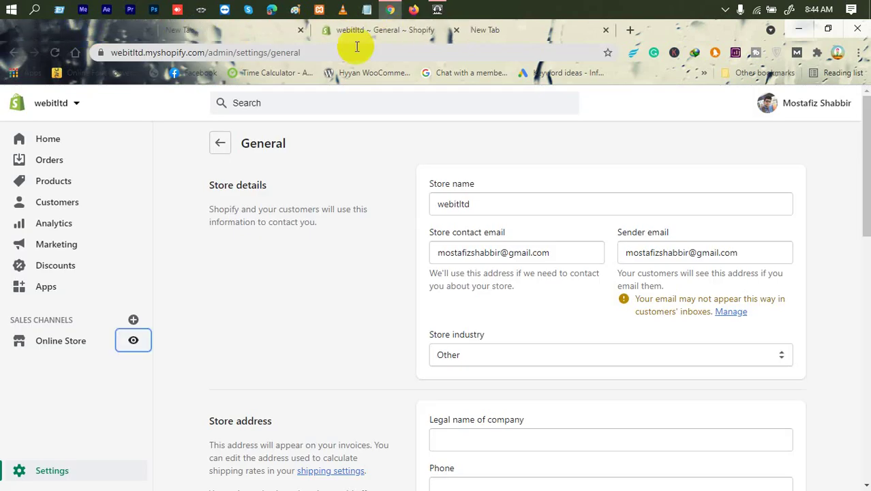
left_click(75, 29)
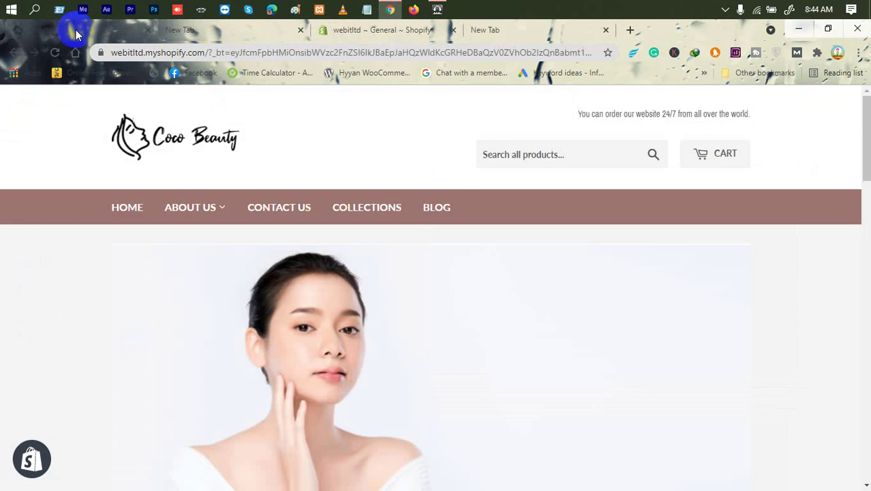
left_click_drag(76, 30, 237, 31)
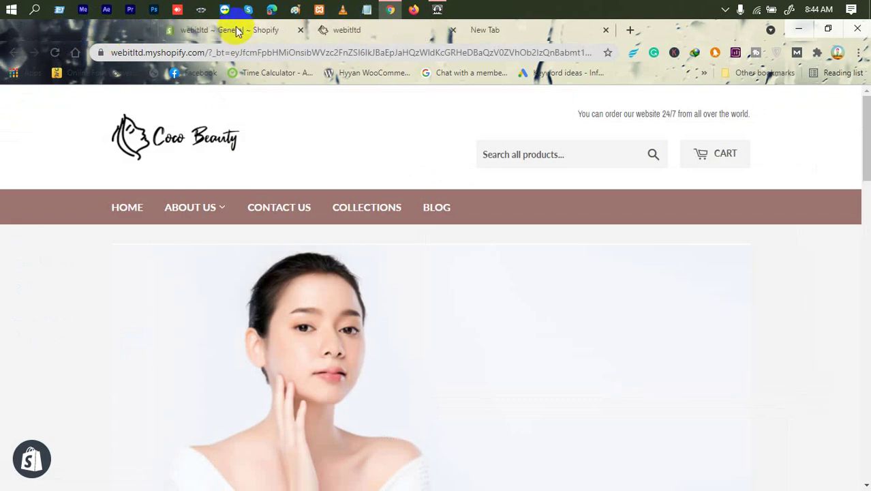
left_click_drag(507, 26, 245, 38)
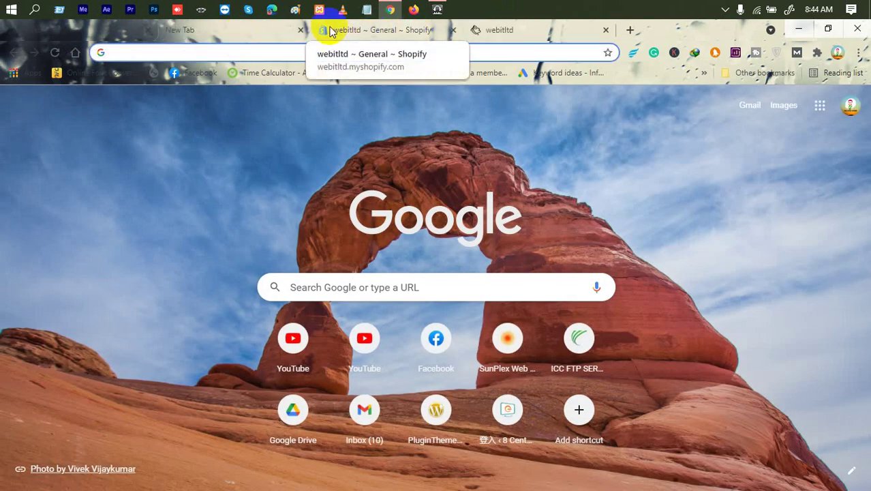
left_click(389, 29)
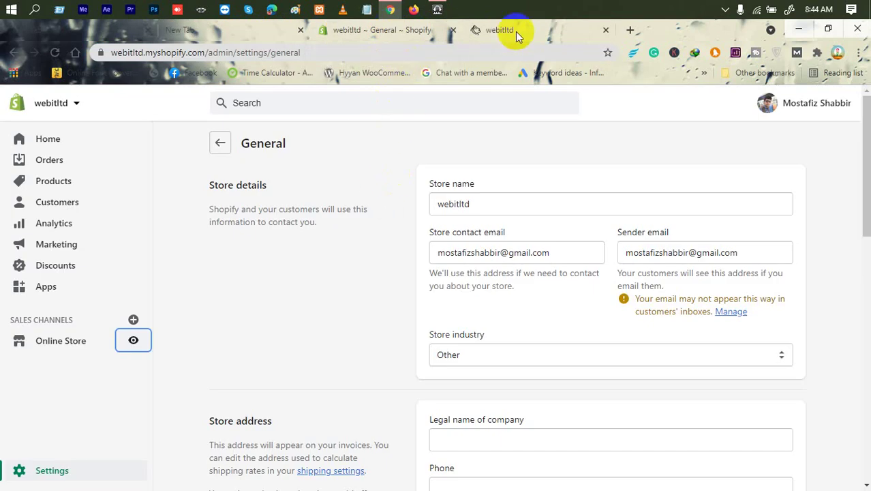
Replace the store name webitltd with 'Bor Bow Markeplace'.
left_click_drag(520, 199, 402, 200)
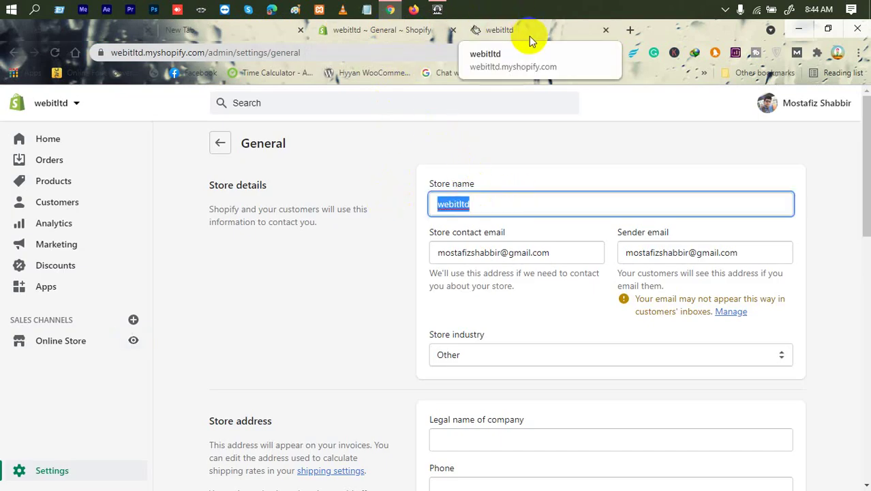
left_click_drag(496, 195, 335, 205)
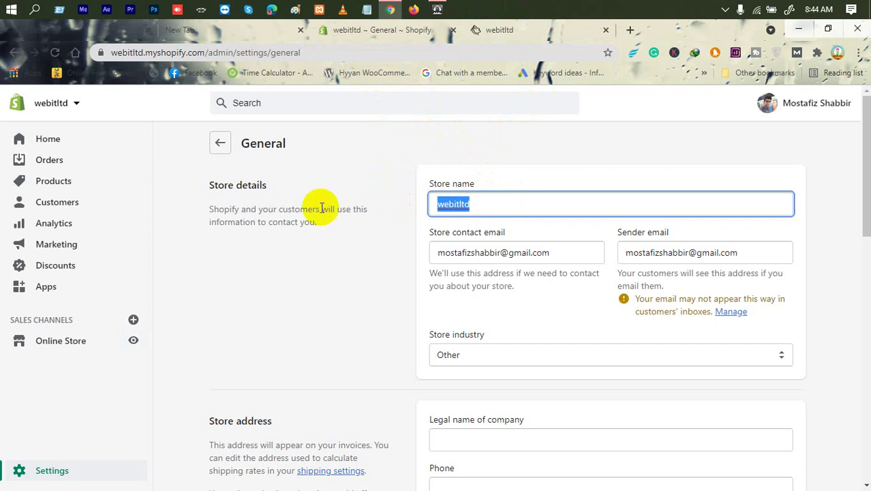
key("BackSpace")
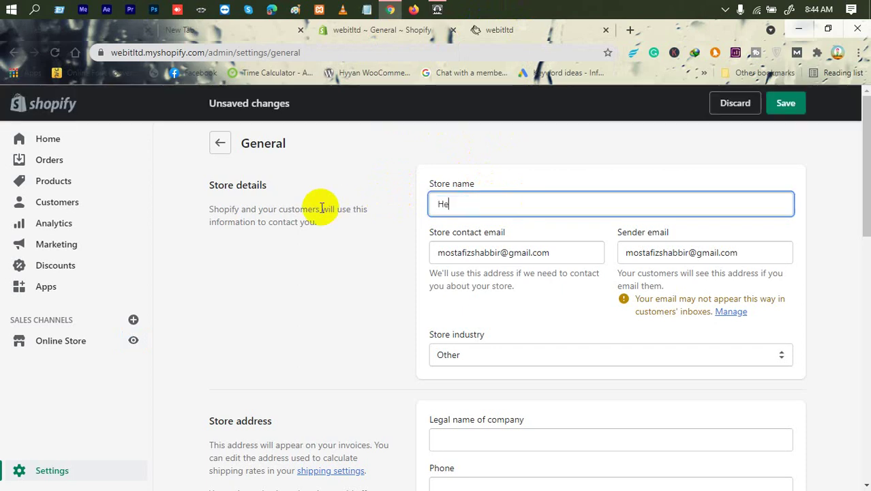
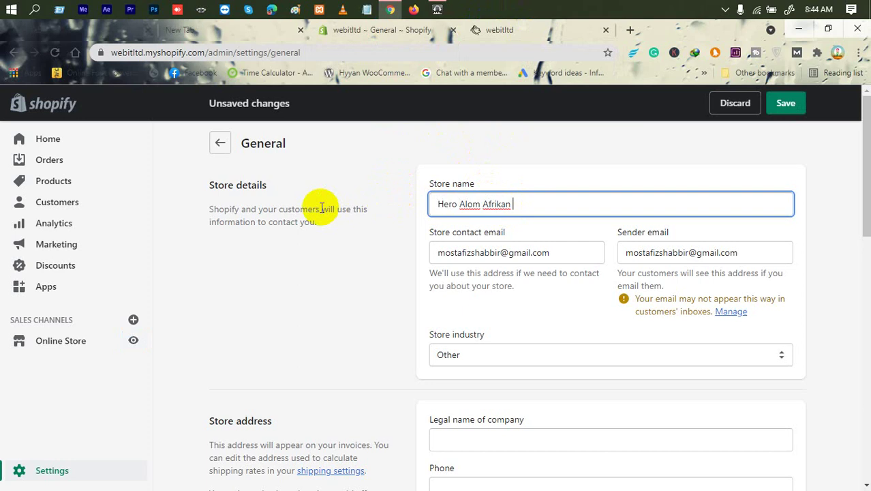
key("BackSpace")
key("BackSpace")
key("BackSpace")
key("BackSpace")
key("BackSpace")
key("BackSpace")
key("BackSpace")
key("BackSpace")
key("BackSpace")
key("BackSpace")
key("BackSpace")
key("BackSpace")
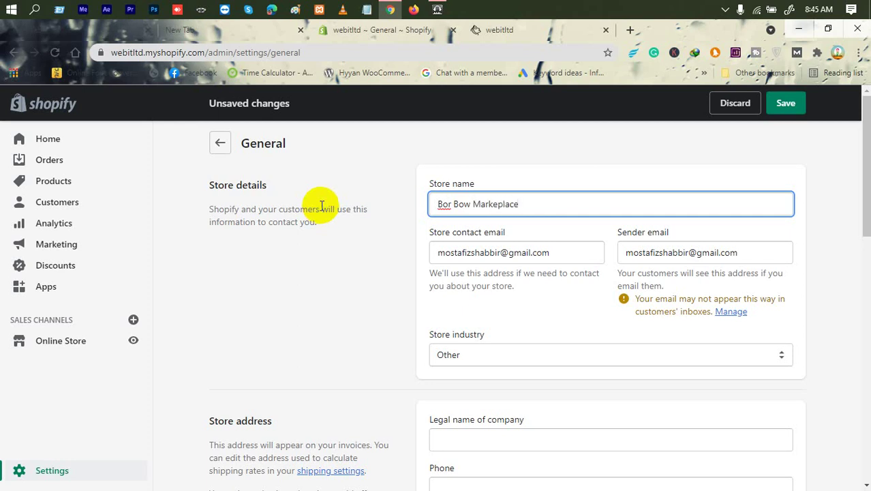
left_click(497, 134)
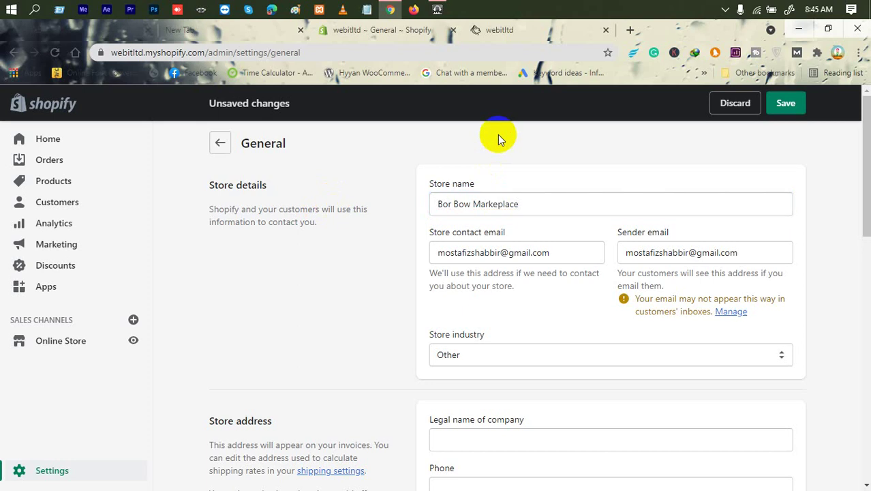
Attempt to save and find the 'Phone number can't be blank' error.
left_click(786, 105)
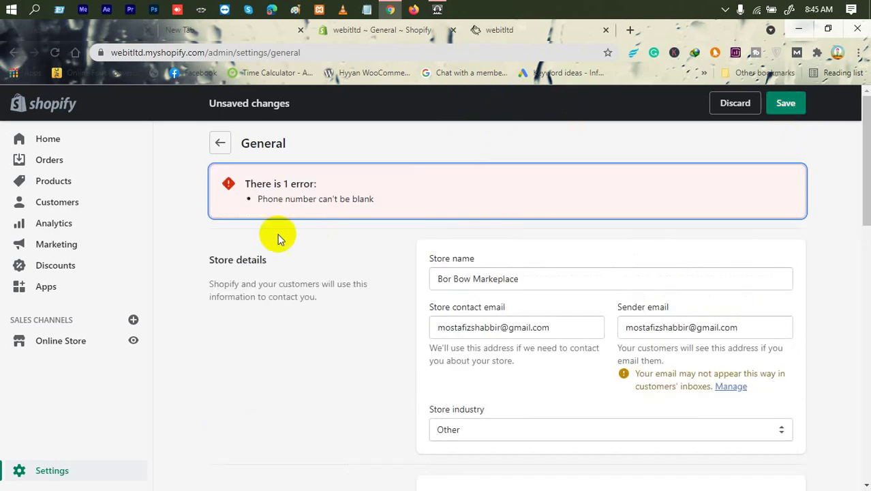
left_click_drag(251, 184, 245, 184)
left_click_drag(405, 203, 222, 179)
scroll(409, 327, "down", 5)
Enter a phone number in the Store address Phone field.
left_click(482, 247)
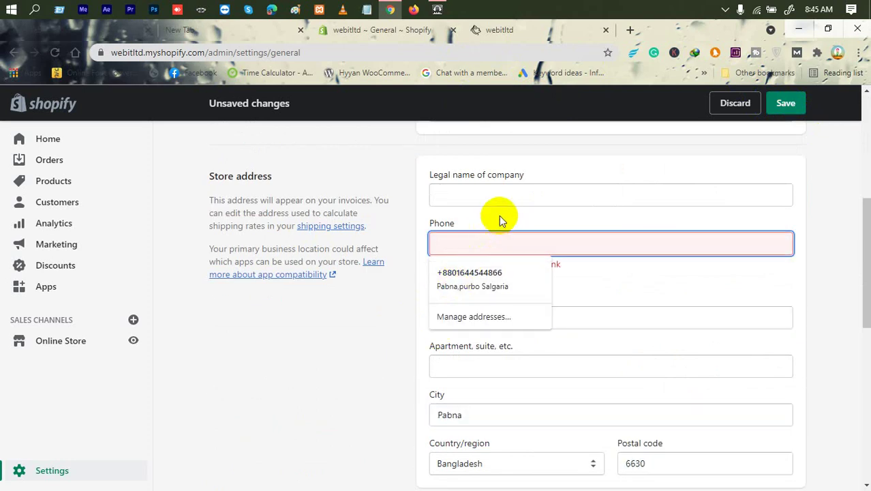
left_click(546, 164)
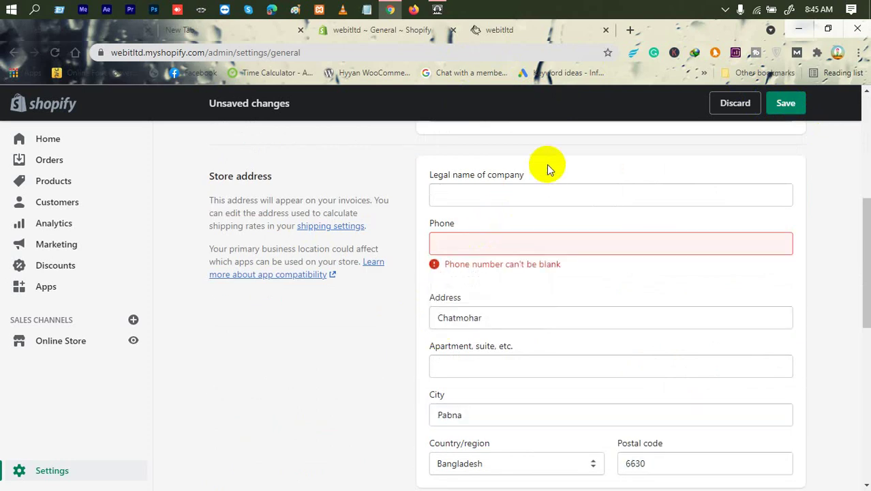
left_click(516, 243)
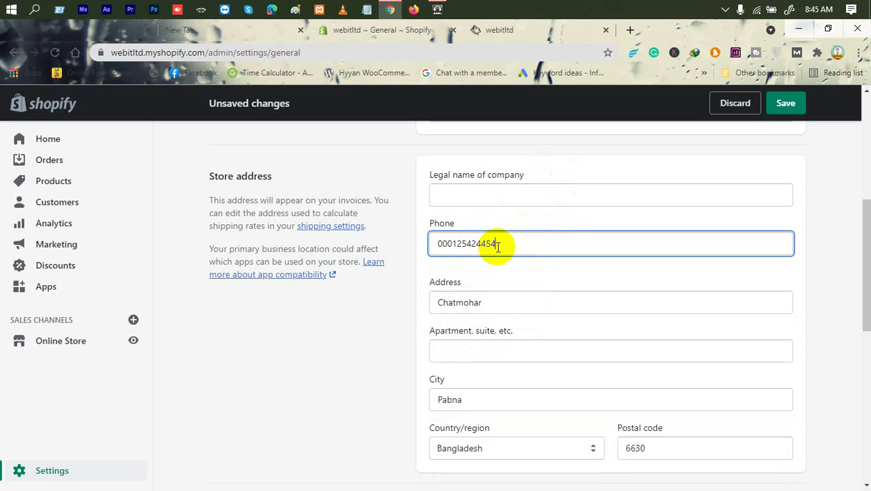
left_click(544, 179)
left_click(494, 198)
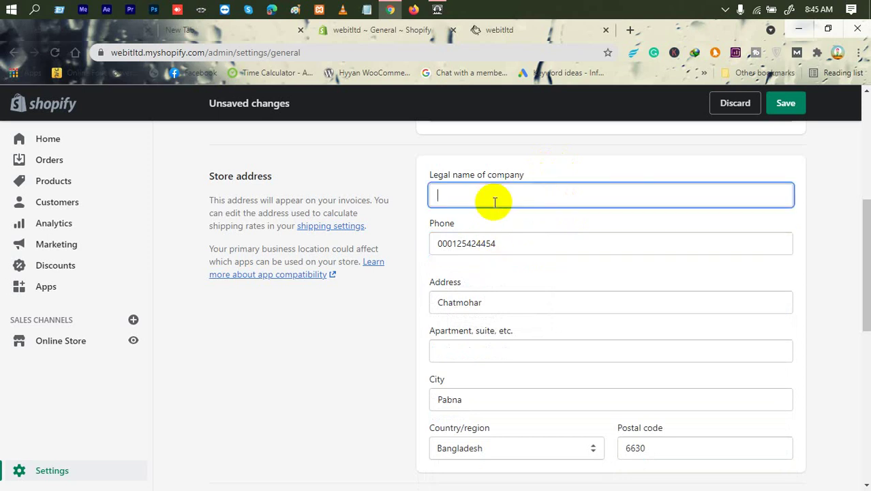
scroll(495, 201, "up", 2)
scroll(494, 203, "up", 3)
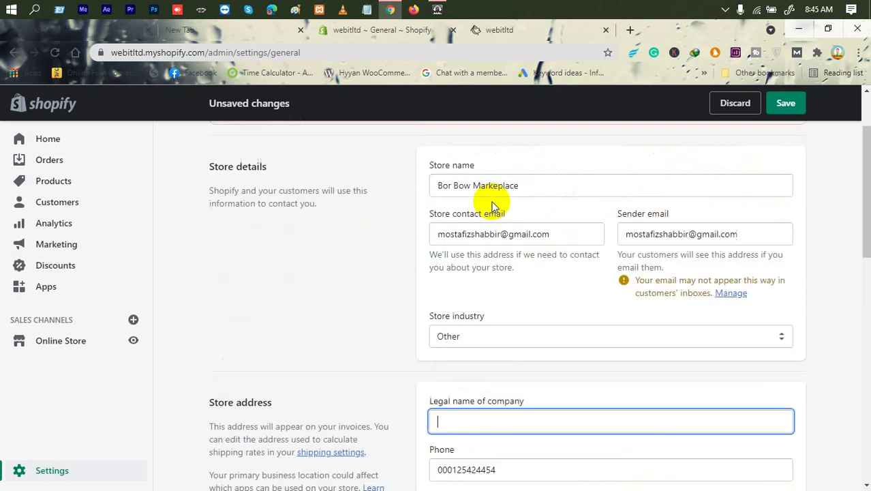
scroll(497, 263, "down", 1)
left_click_drag(554, 260, 402, 267)
left_click(425, 243)
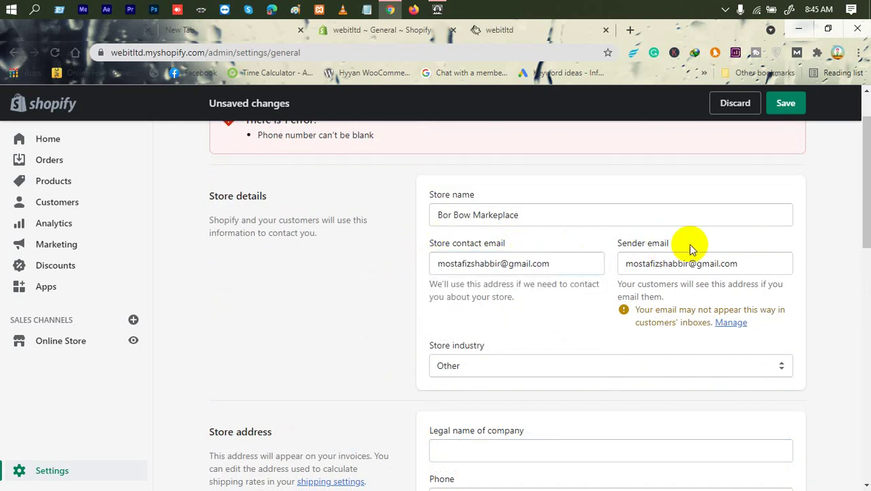
left_click_drag(690, 247, 618, 245)
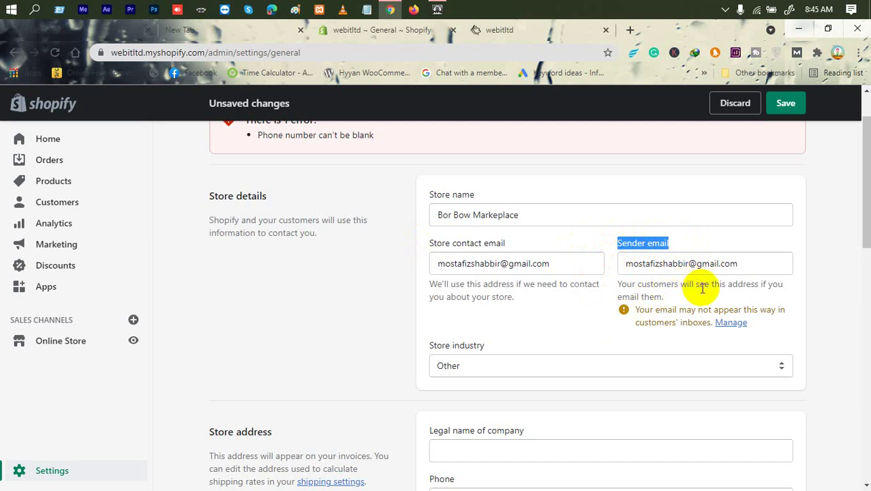
double_click(648, 295)
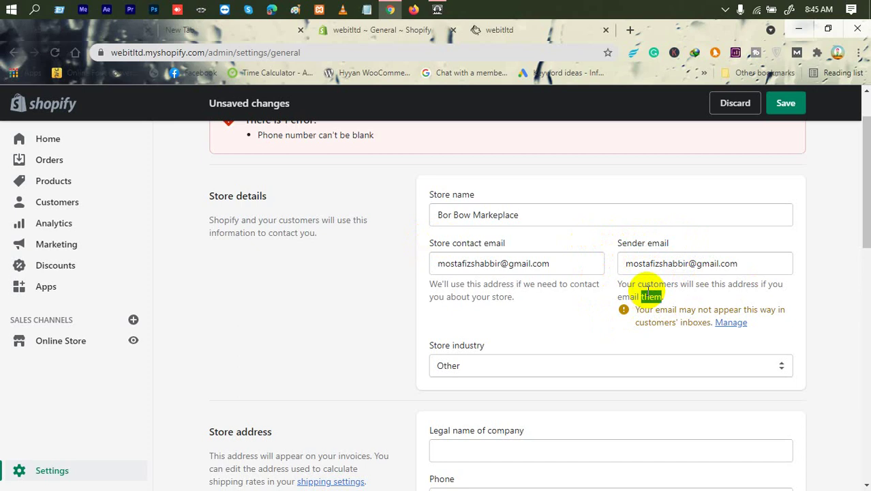
left_click(436, 365)
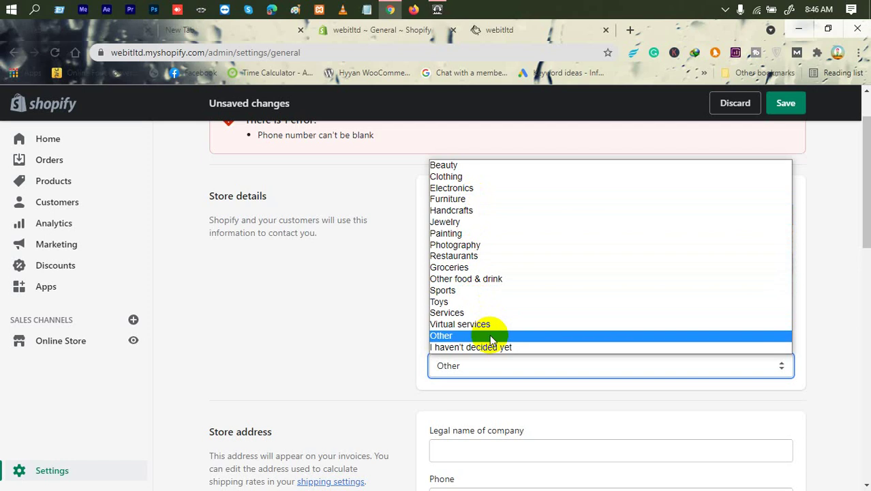
left_click(373, 298)
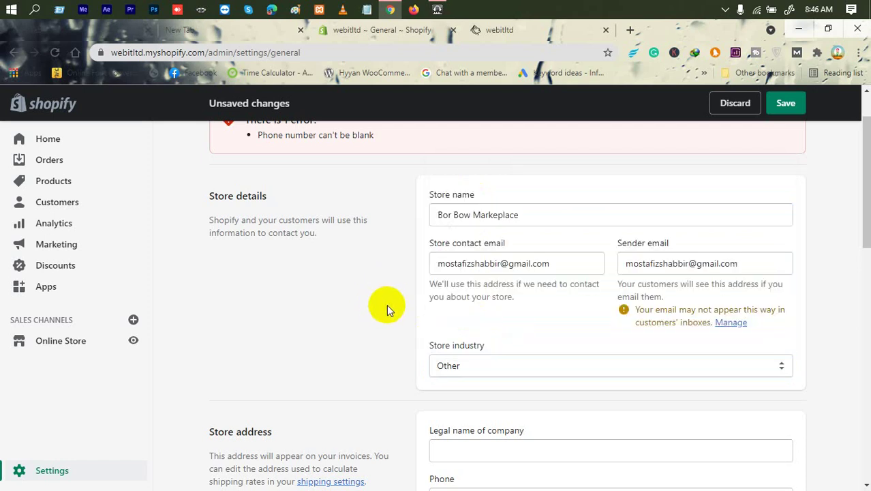
scroll(385, 304, "down", 2)
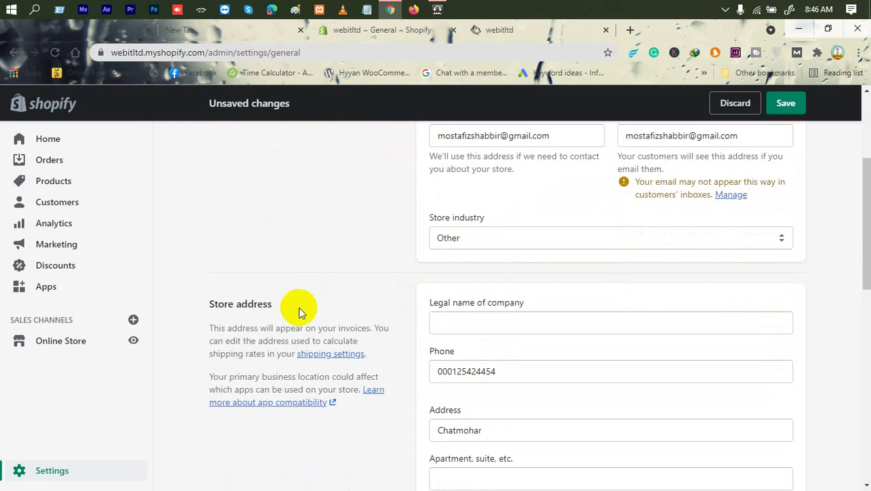
Set the store address's legal company name to Web IT LTD.
left_click(478, 329)
type("webitltd")
left_click_drag(477, 329, 429, 325)
type("W")
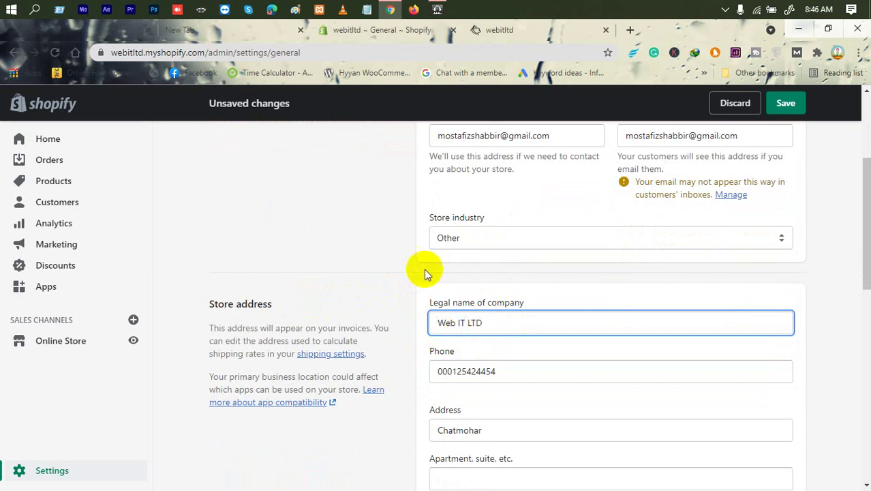
left_click_drag(516, 317, 389, 312)
key("ctrl+c")
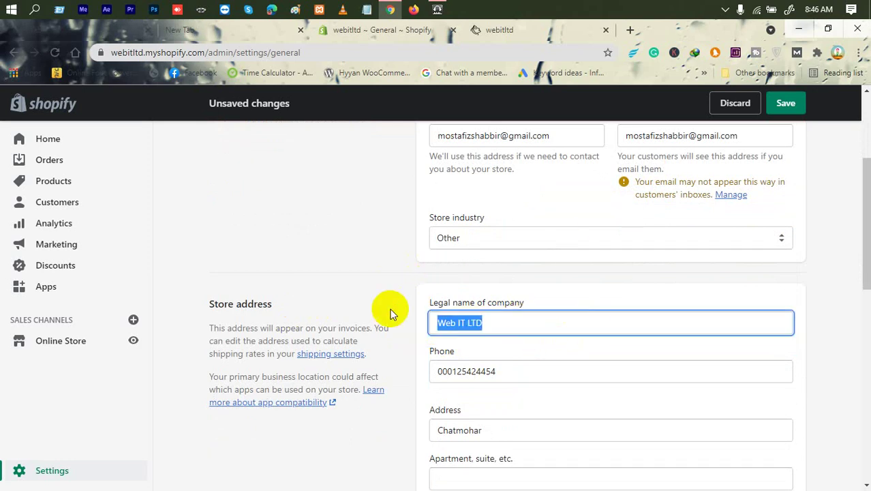
scroll(443, 272, "up", 2)
left_click_drag(560, 217, 387, 216)
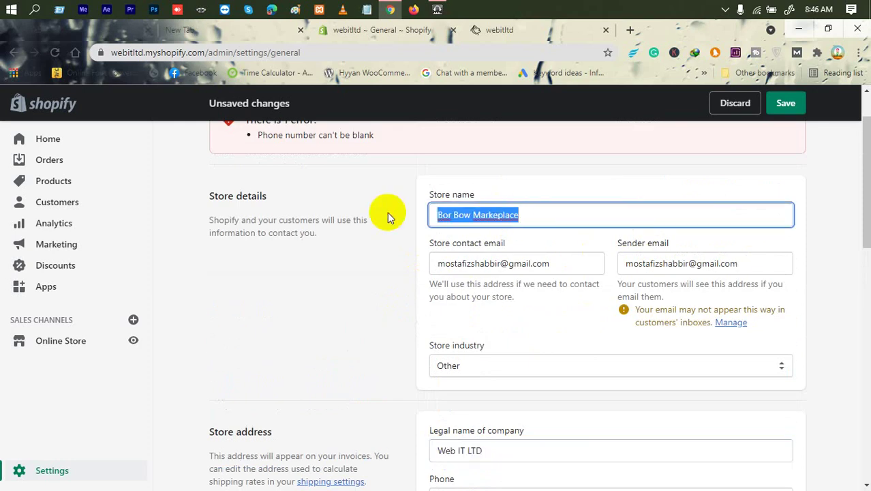
Save the General settings store details, clearing the blank-phone error.
scroll(379, 233, "up", 1)
left_click(785, 103)
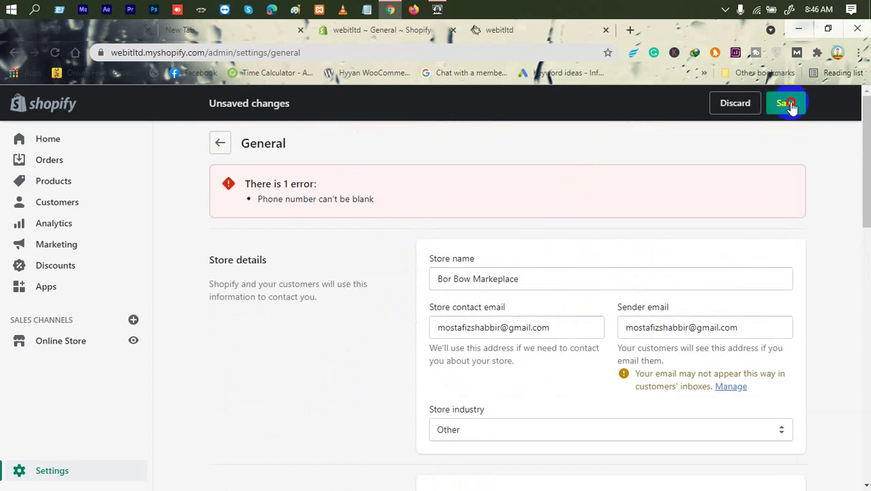
right_click(489, 82)
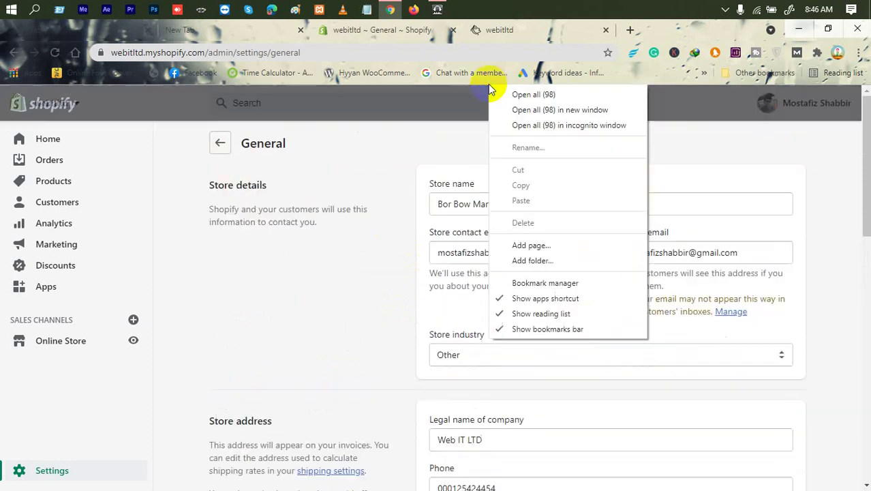
Reload the storefront and General settings tabs to show the name Bor Bow Markeplace.
left_click(486, 30)
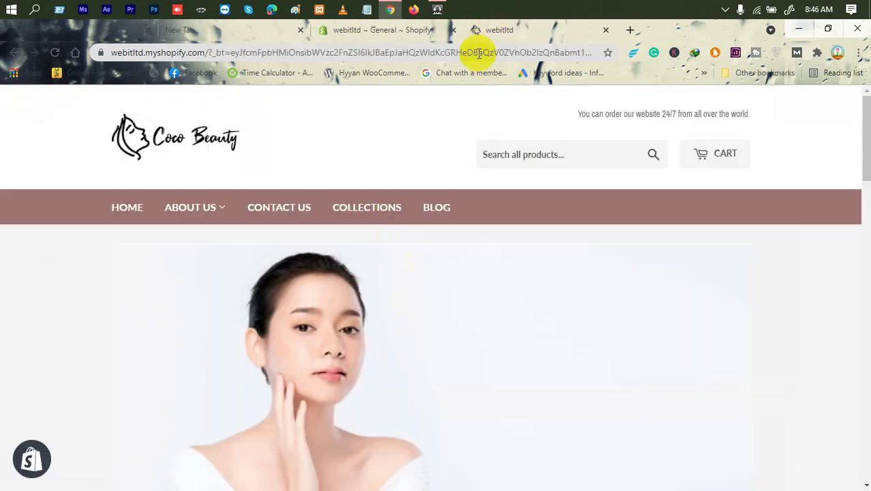
right_click(338, 165)
left_click(404, 202)
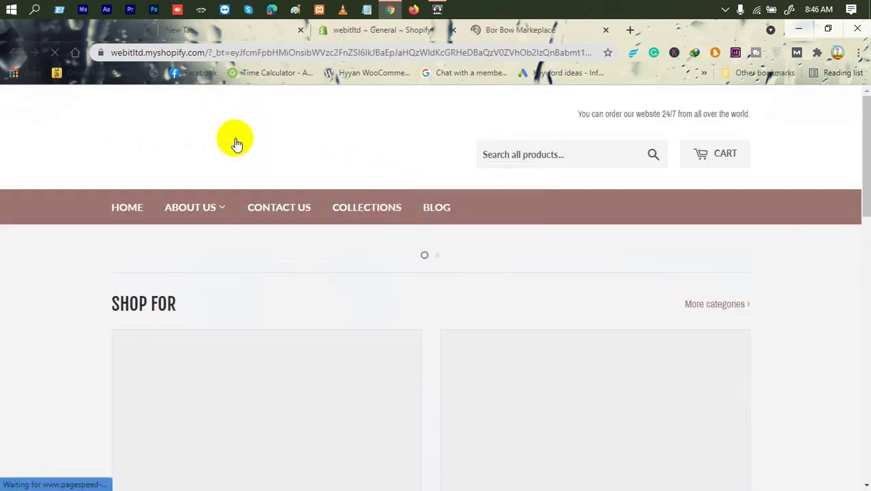
left_click(382, 33)
right_click(397, 158)
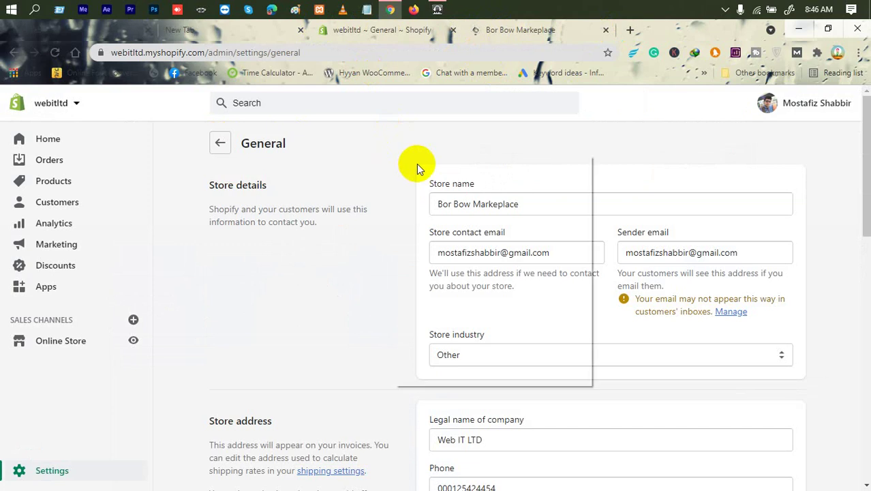
left_click(448, 192)
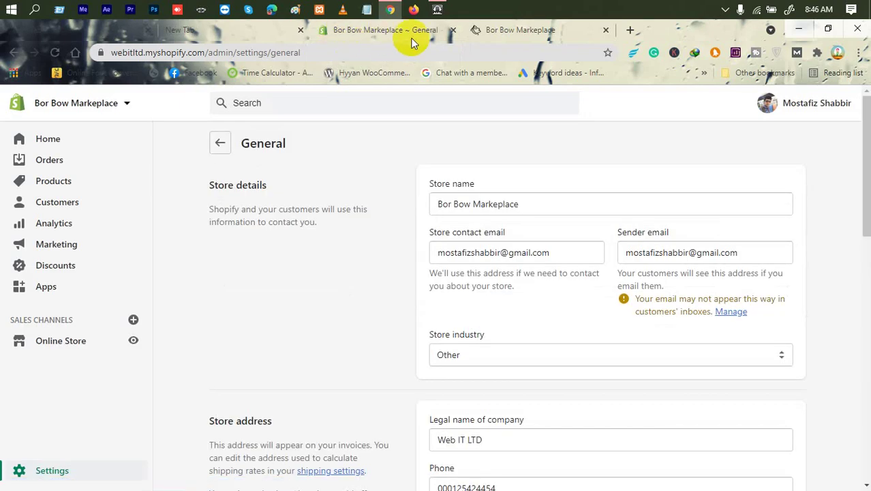
Paste Web IT LTD into the Store name field.
triple_click(470, 208)
key("ctrl+v")
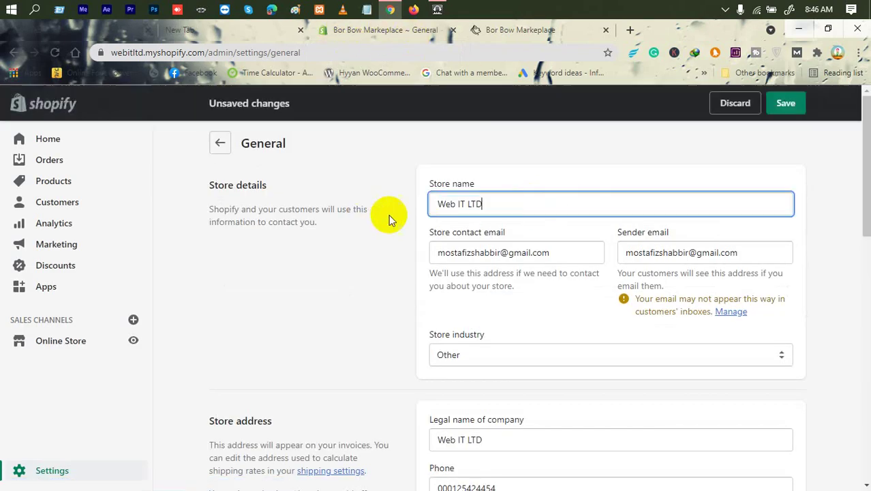
scroll(477, 218, "down", 5)
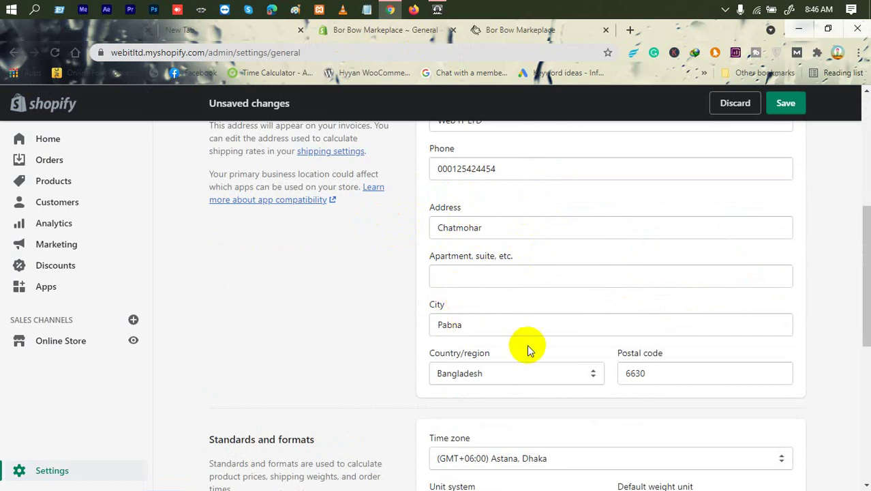
scroll(526, 344, "down", 2)
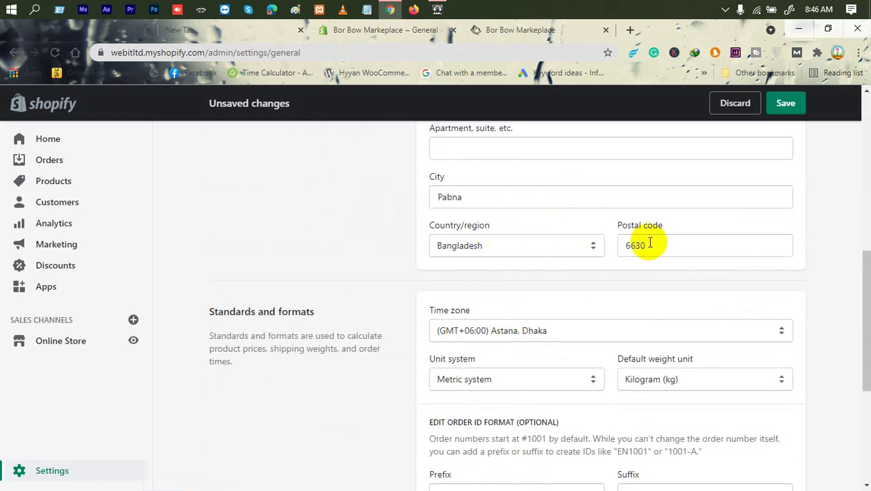
scroll(501, 253, "up", 3)
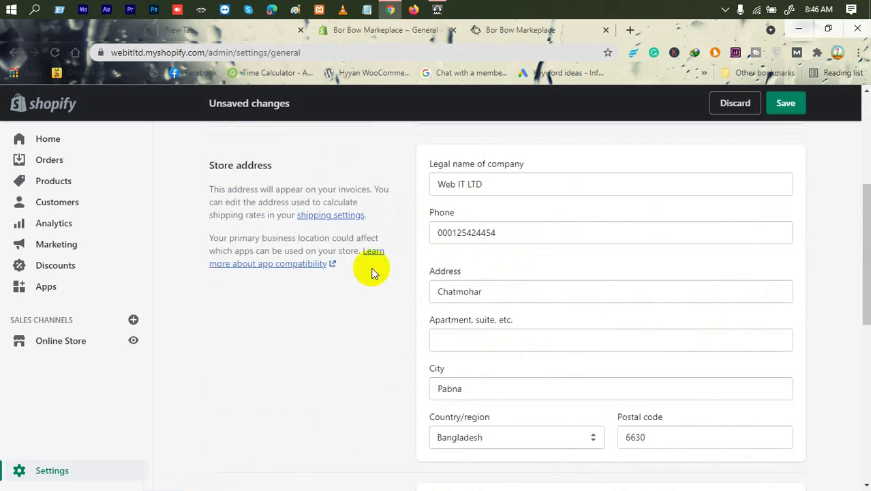
Review Store address and Standards and formats, time zone (GMT+06:00) Astana, Dhaka.
triple_click(284, 170)
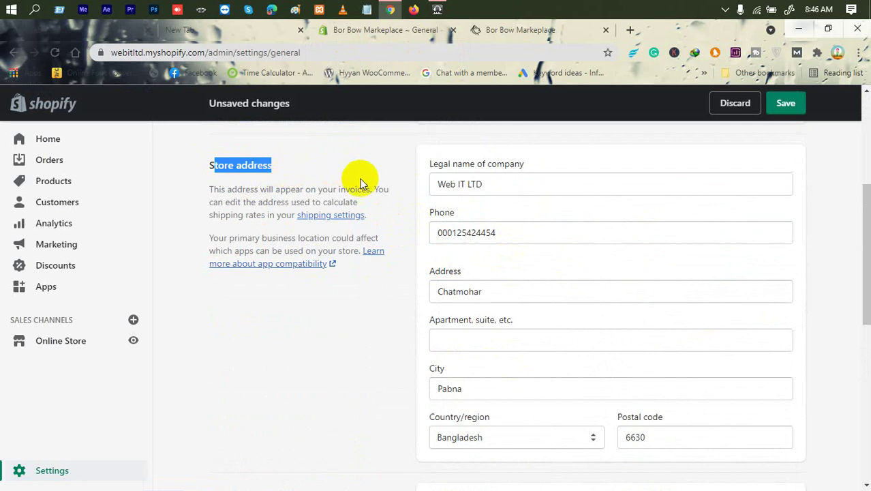
scroll(377, 302, "down", 5)
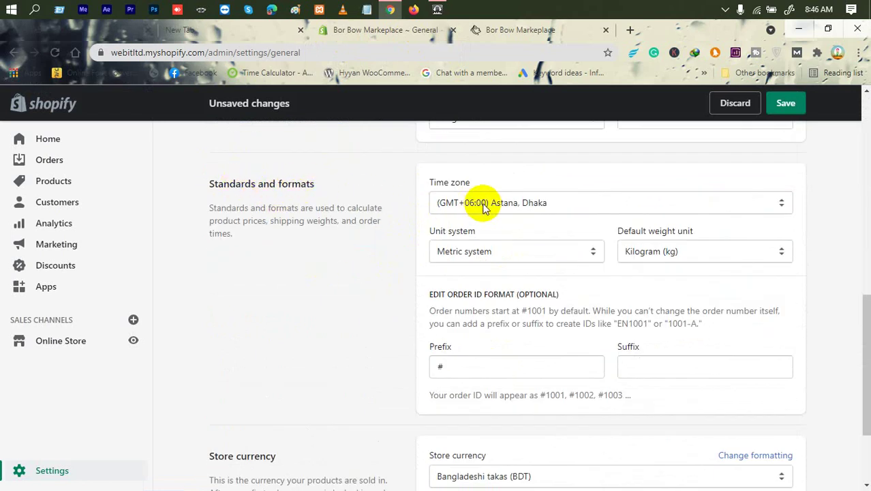
triple_click(451, 179)
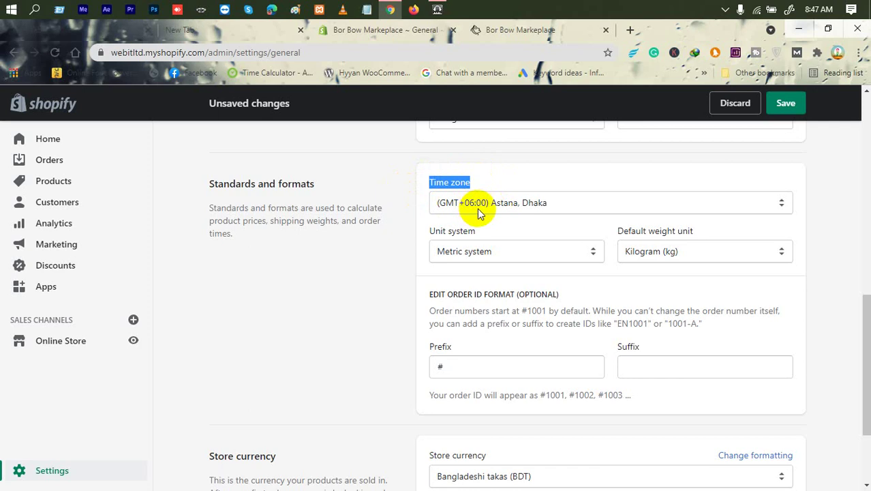
Switch the unit system to Imperial, leaving Pound as the weight unit.
left_click(539, 174)
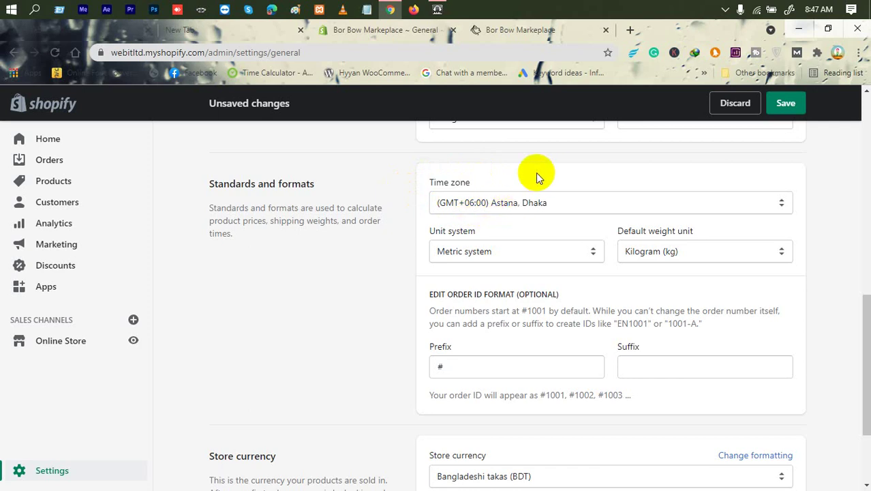
left_click_drag(424, 230, 469, 229)
left_click(445, 250)
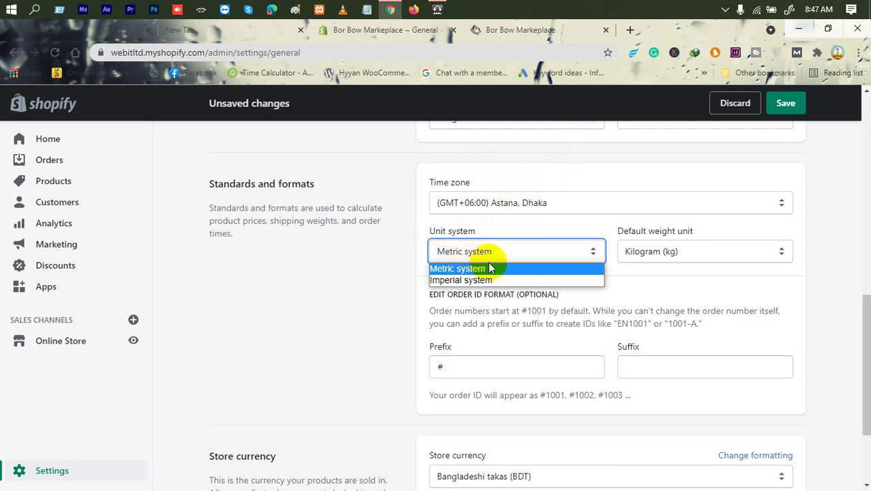
left_click(483, 281)
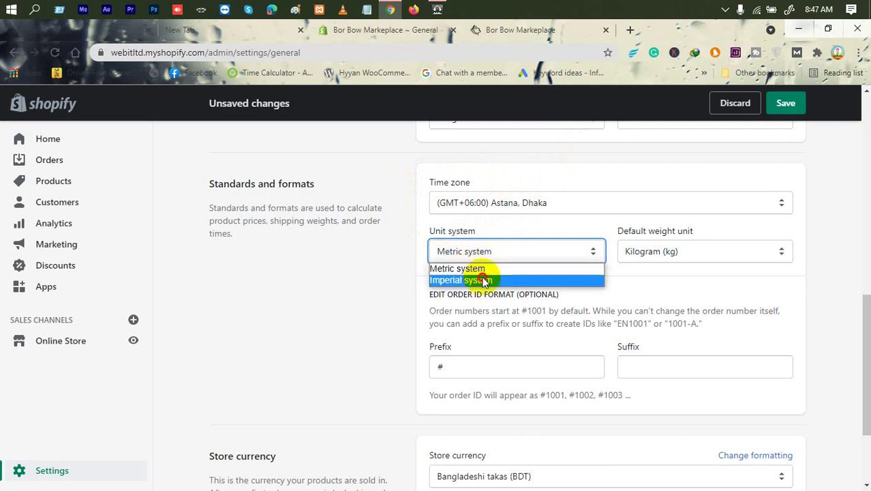
left_click(659, 251)
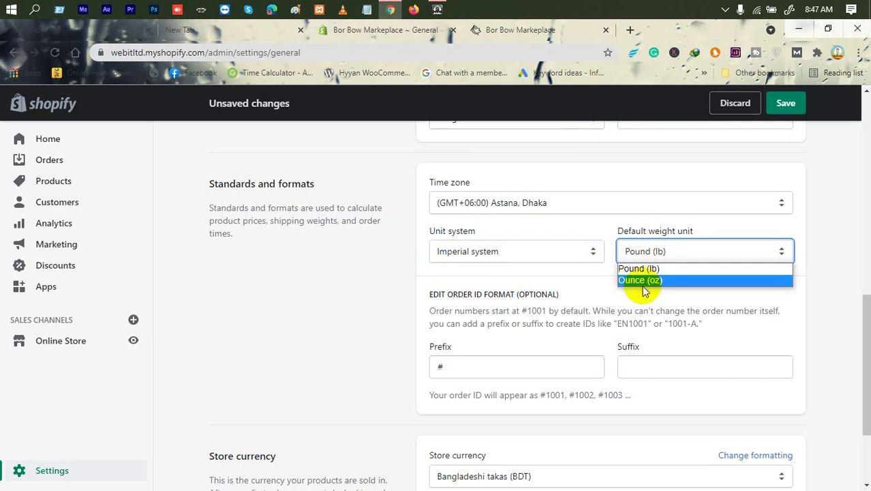
left_click(549, 279)
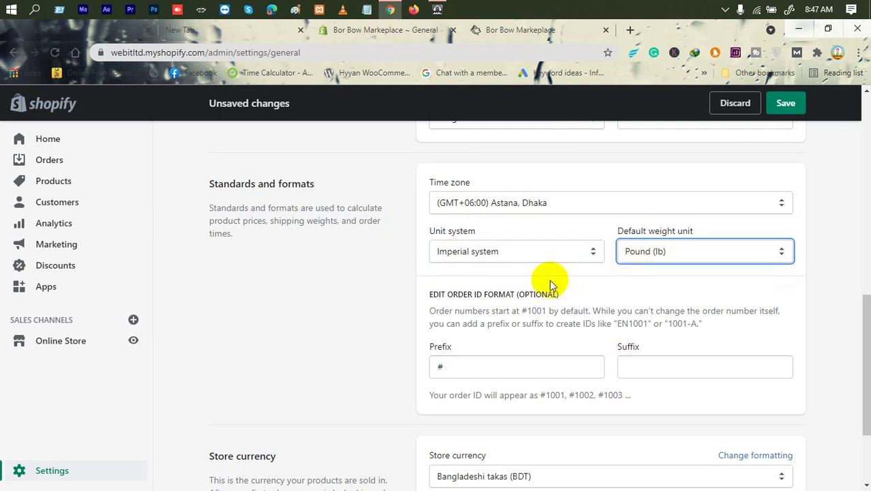
Switch back to Metric system with Kilogram (kg) as the default weight unit.
left_click(469, 255)
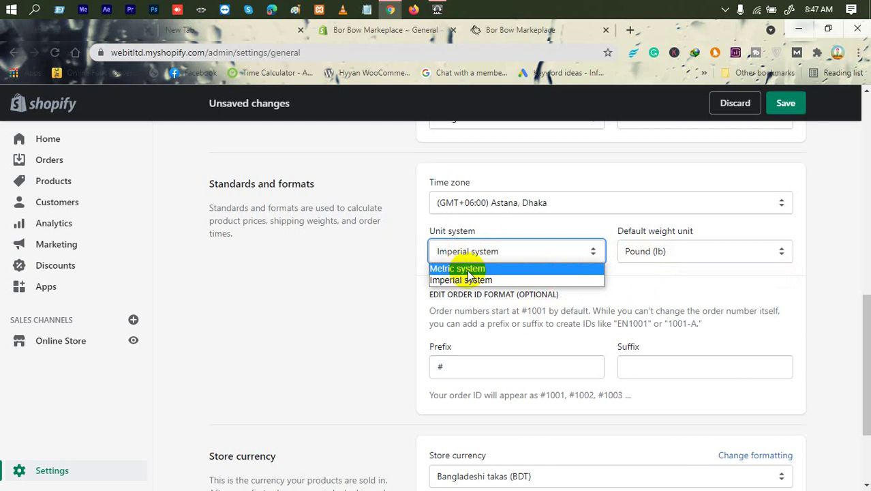
left_click(467, 269)
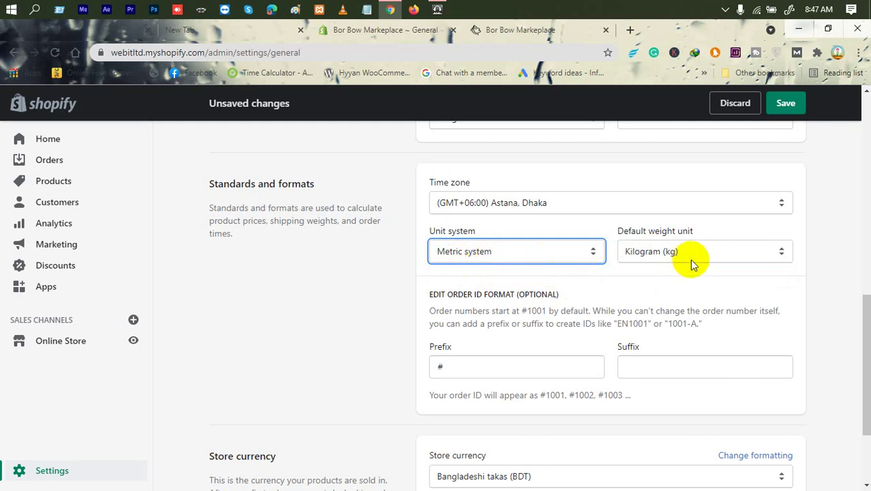
left_click(672, 252)
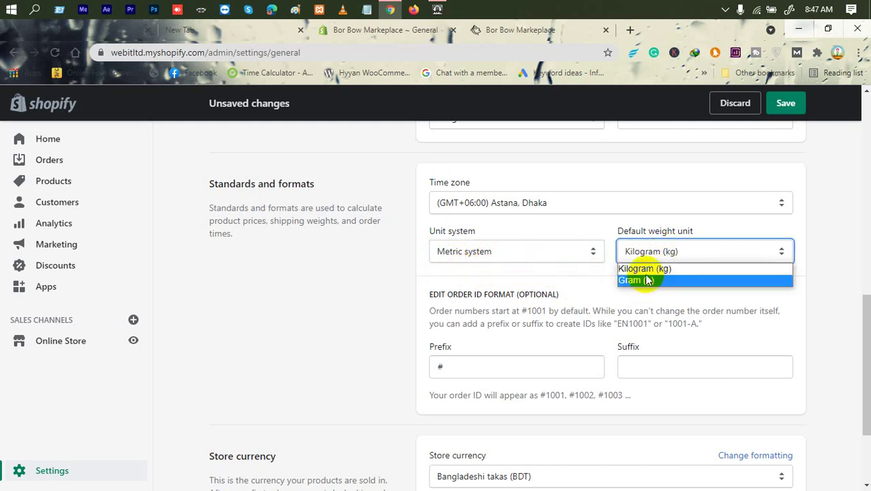
left_click(545, 276)
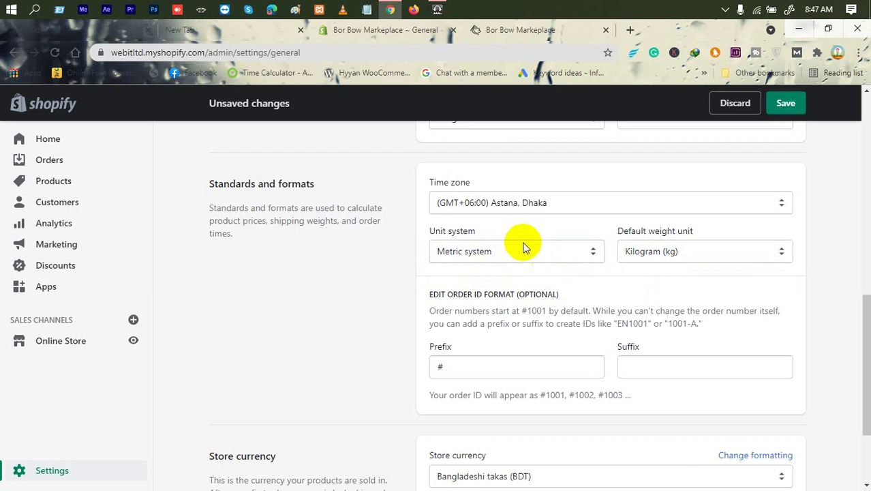
scroll(523, 247, "down", 3)
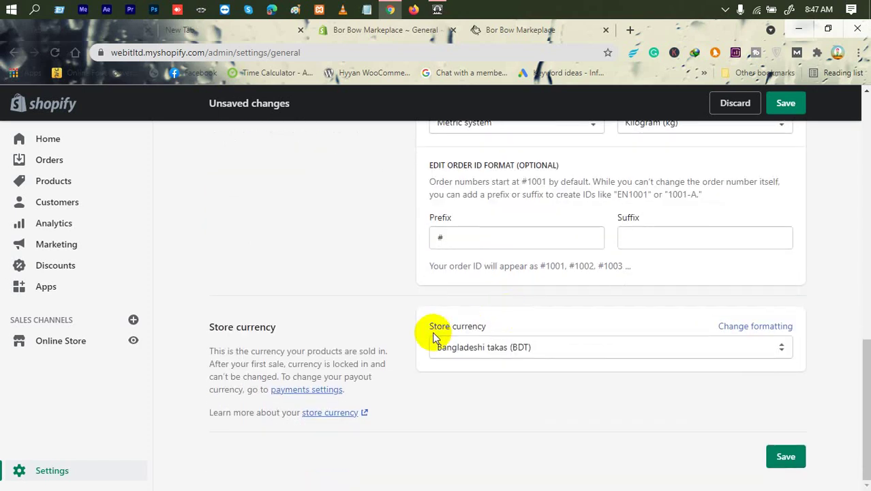
Change the store currency from Bangladeshi takas (BDT) to US dollars (USD).
left_click(518, 345)
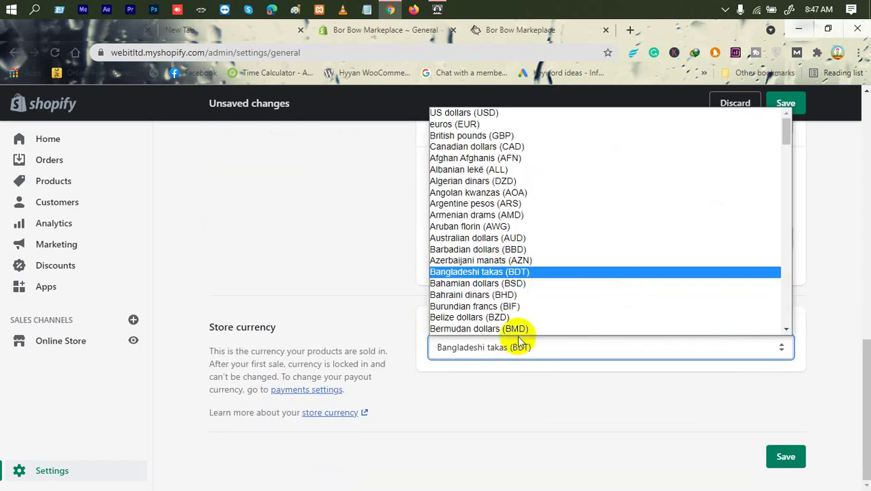
left_click(484, 114)
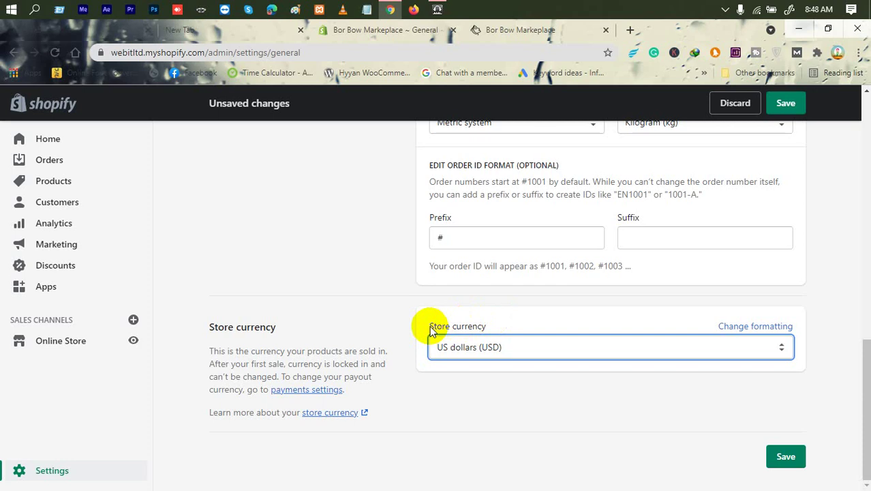
scroll(431, 330, "up", 15)
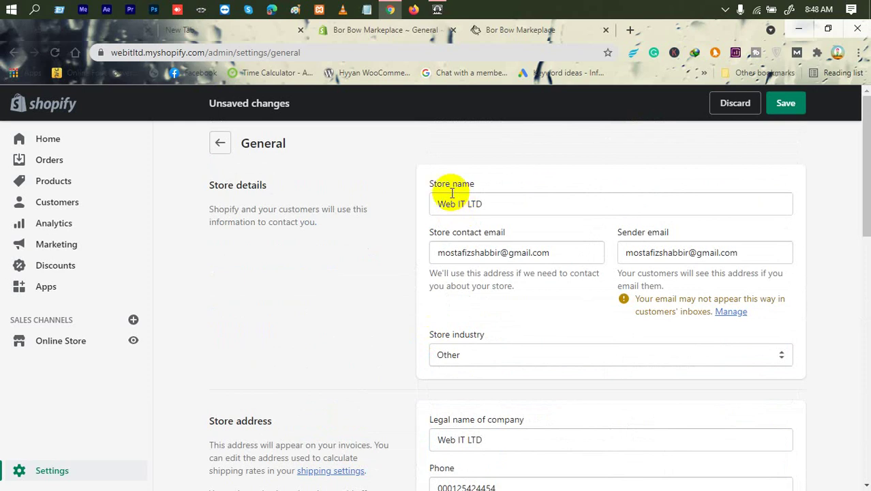
Save the general settings, then reload the storefront tab so it shows Web IT LTD.
left_click(787, 103)
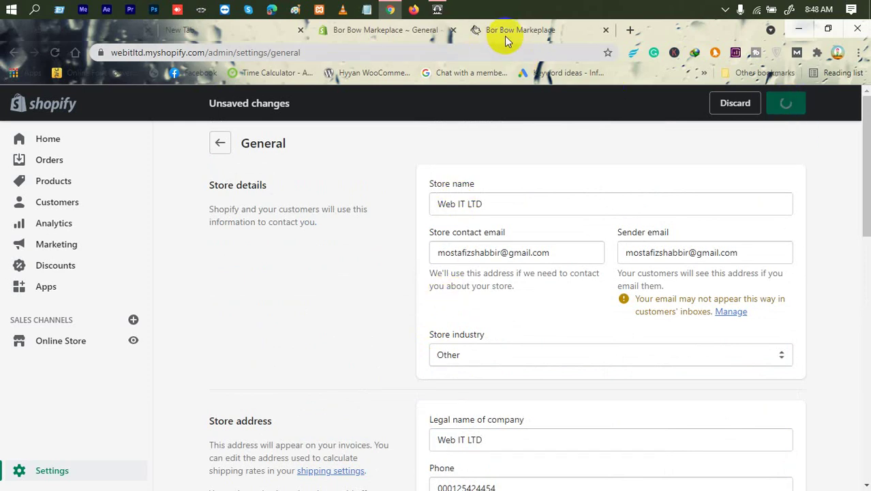
left_click(526, 31)
right_click(343, 117)
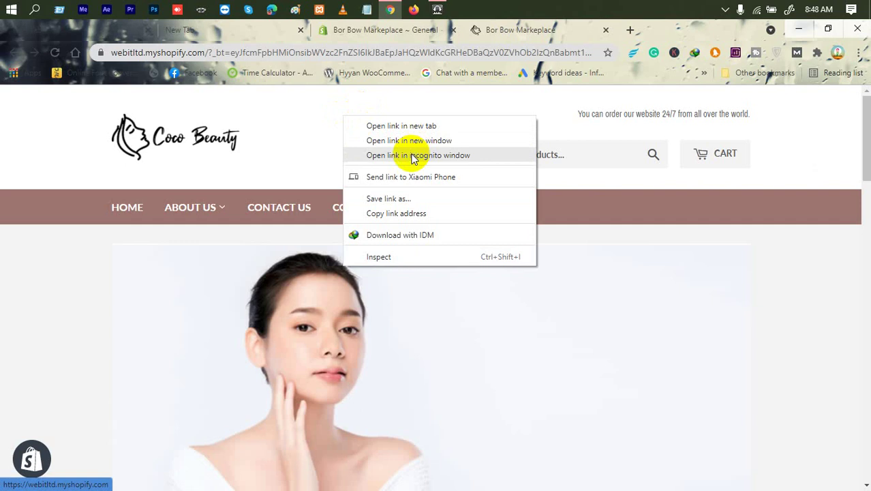
right_click(277, 159)
right_click(538, 245)
right_click(583, 206)
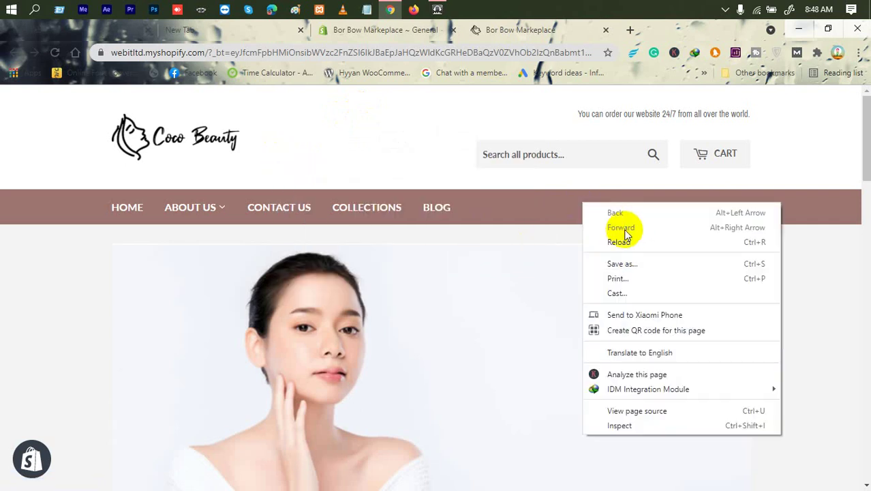
left_click(620, 242)
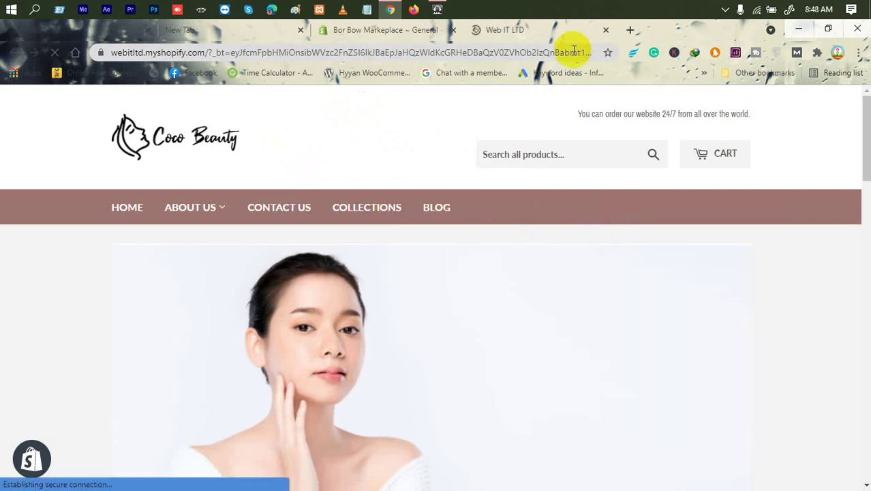
Back in the admin, verify the store name Web IT LTD and USD currency were kept.
left_click(383, 39)
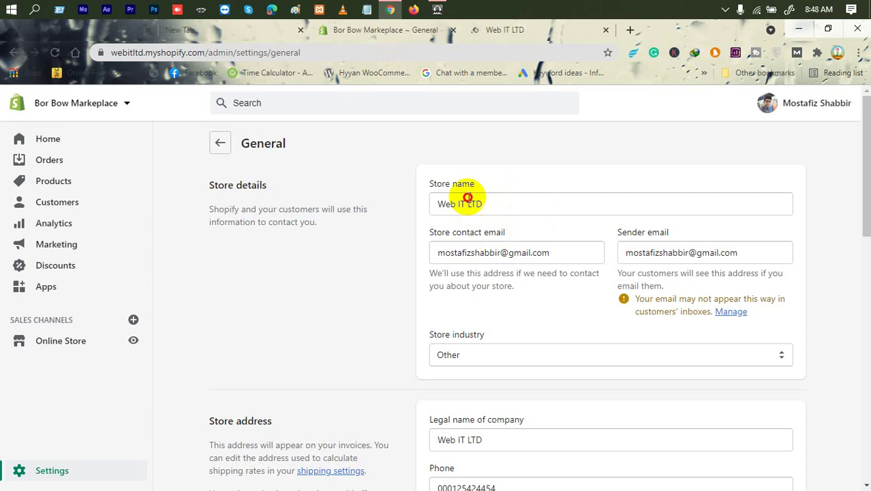
triple_click(467, 197)
left_click(432, 171)
scroll(363, 288, "down", 12)
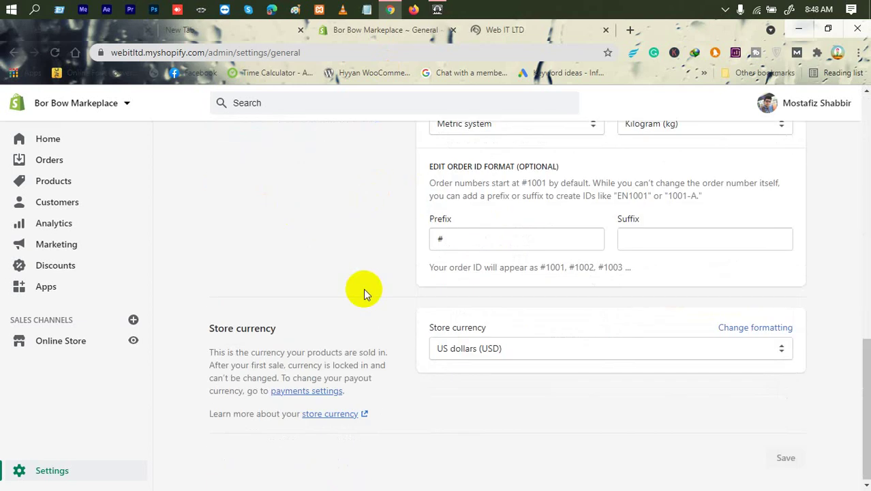
scroll(364, 288, "up", 12)
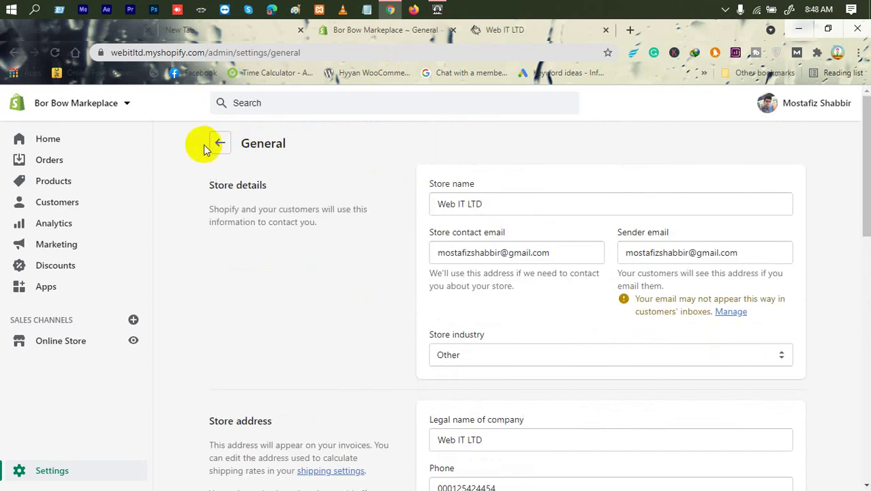
Return from General to the Settings overview and go to the Taxes settings.
left_click(219, 145)
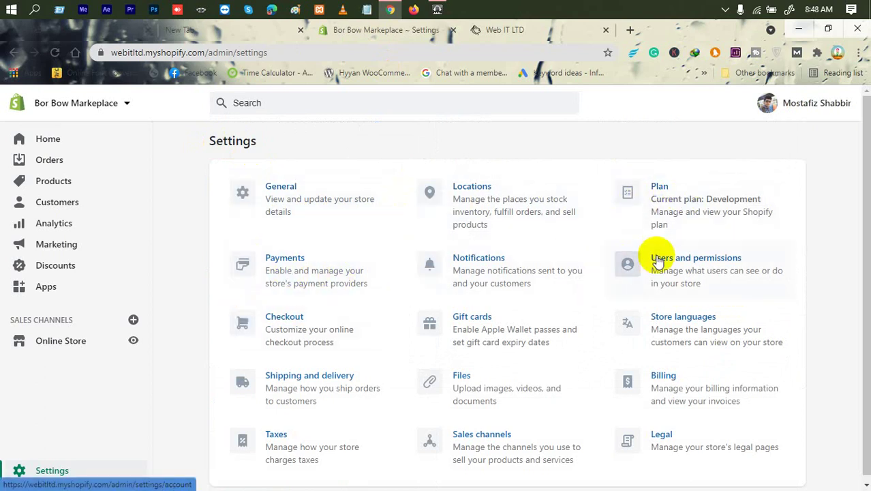
left_click(282, 451)
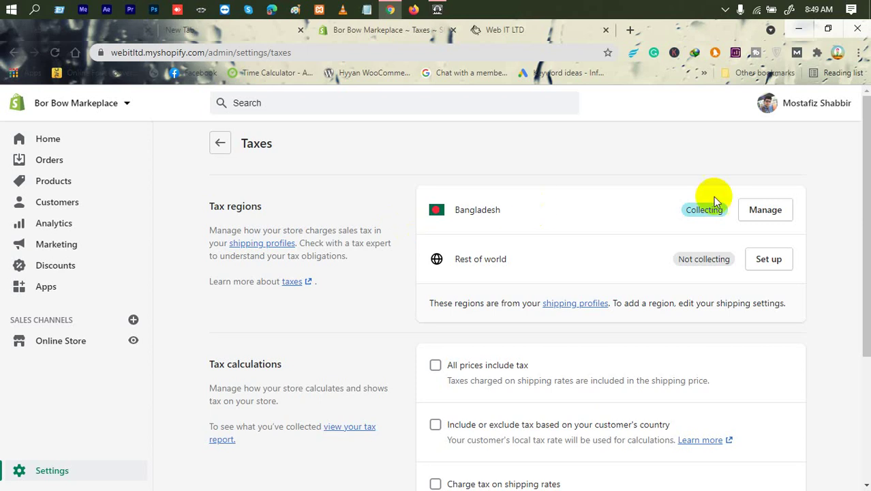
Manage the Bangladesh tax region to view its 15% country tax.
left_click(766, 214)
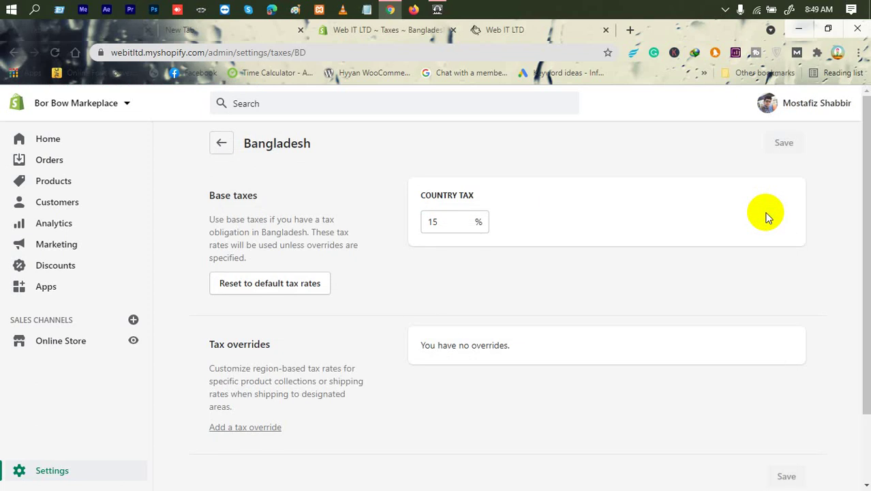
Change Bangladesh's country tax rate to 20%, then enter 15 back in.
left_click_drag(416, 195, 415, 225)
left_click(440, 218)
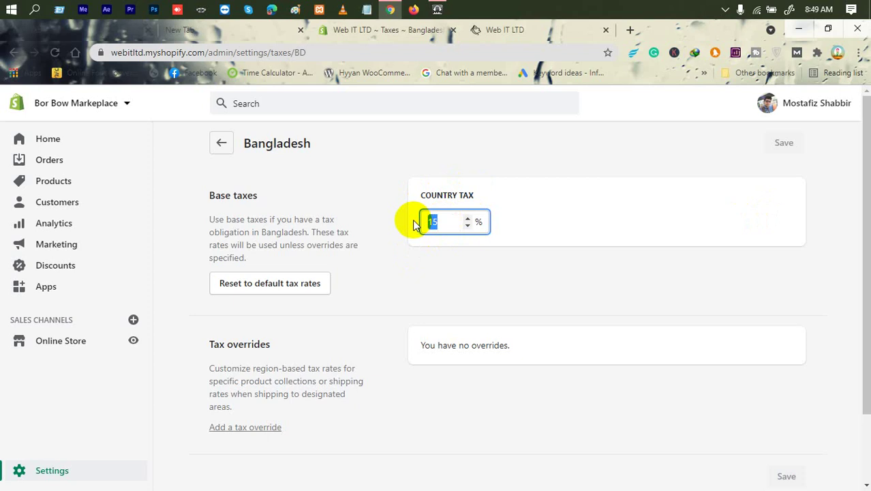
type("20")
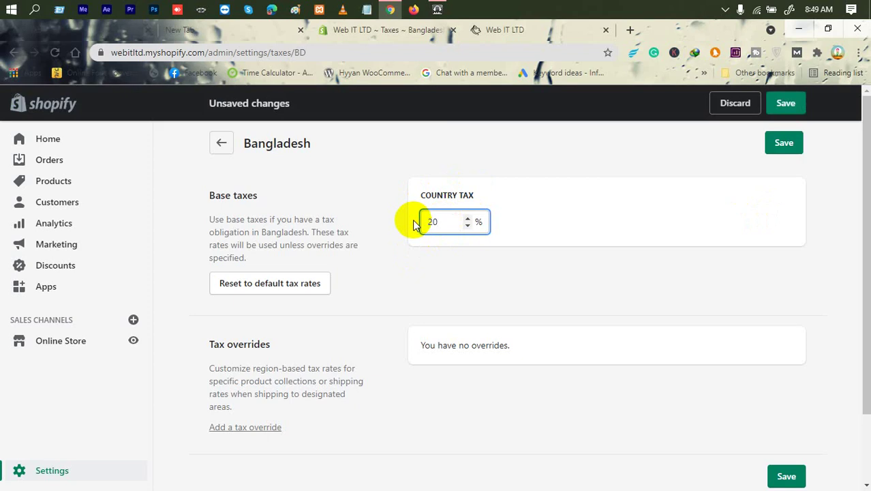
key("Return")
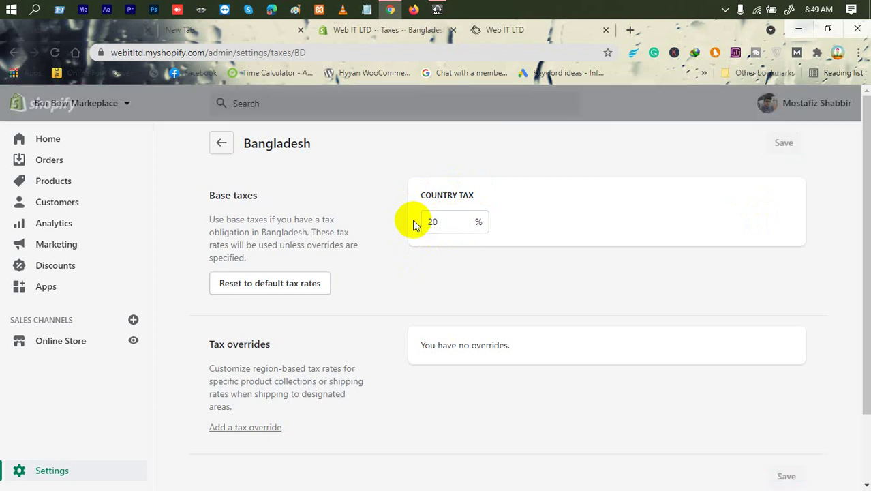
left_click(438, 220)
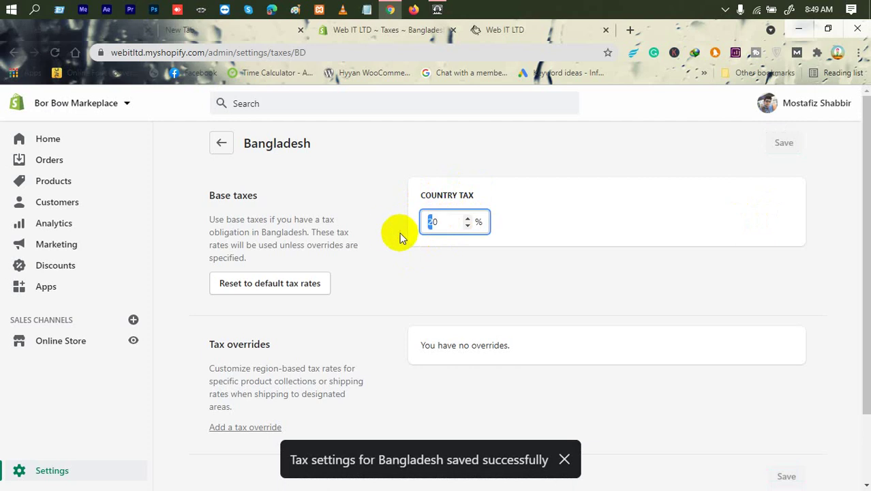
double_click(437, 225)
type("15")
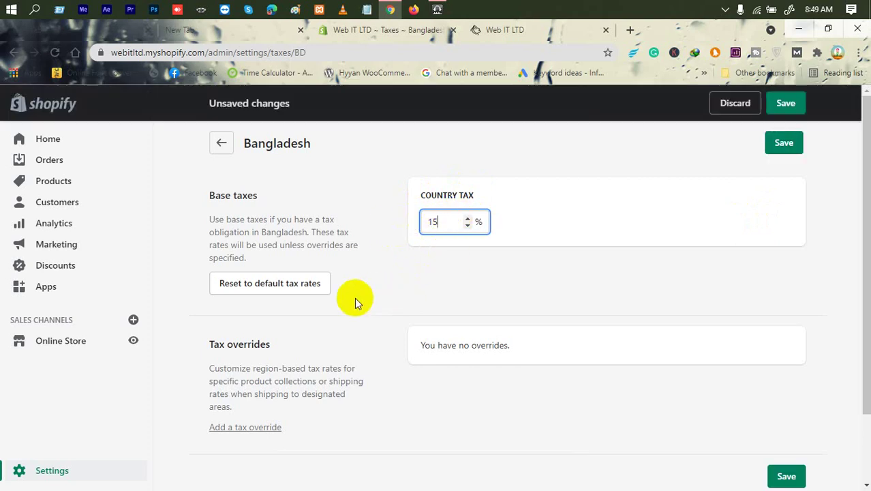
Reset Bangladesh to default tax rates and return to the Taxes overview.
scroll(317, 267, "down", 2)
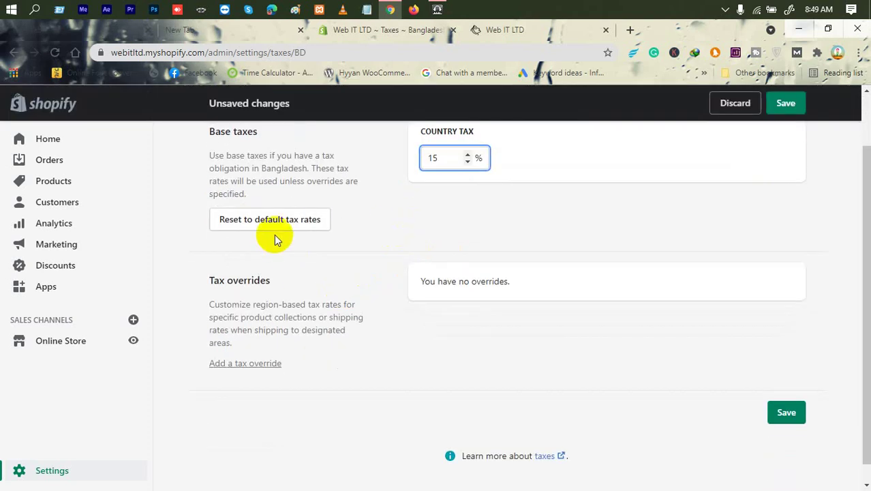
left_click(344, 256)
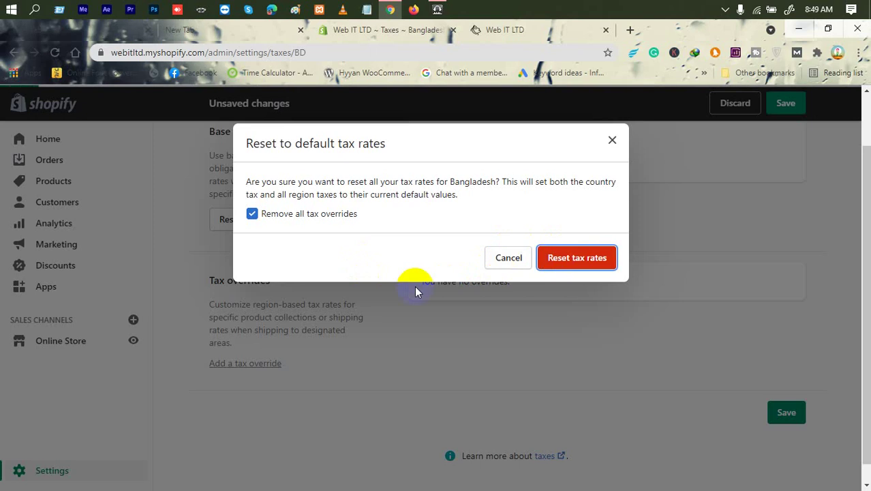
key("Return")
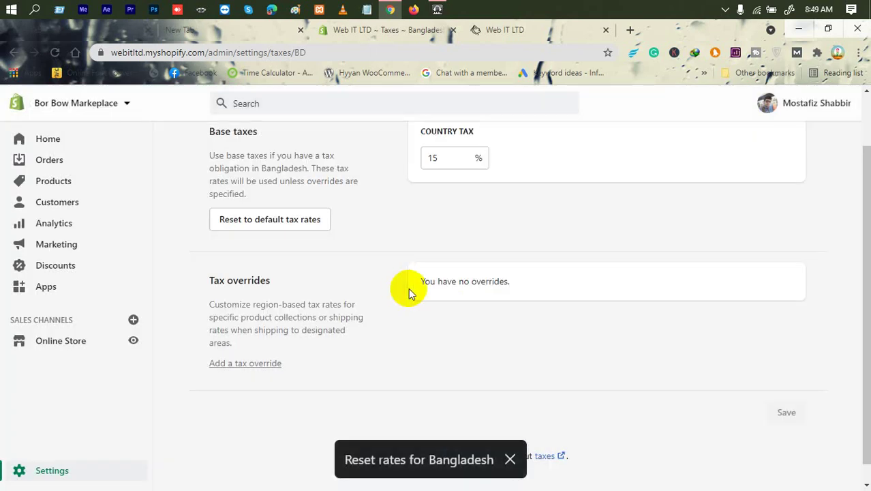
scroll(398, 280, "up", 2)
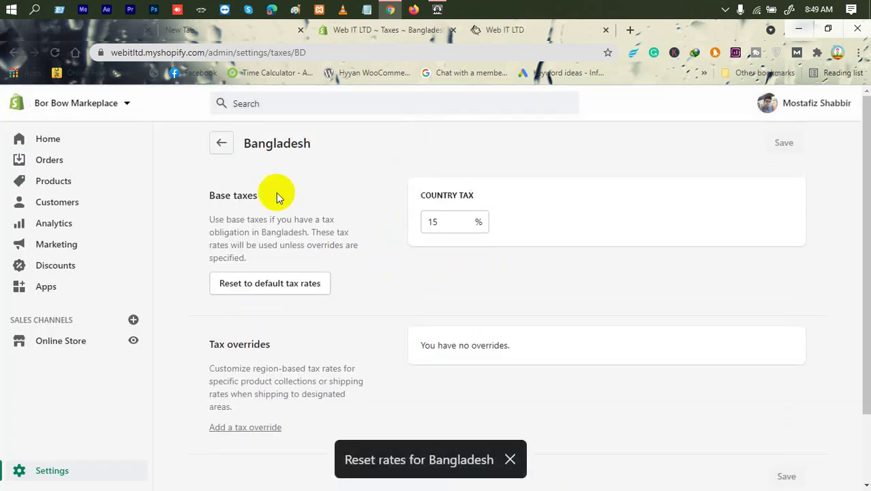
left_click(220, 143)
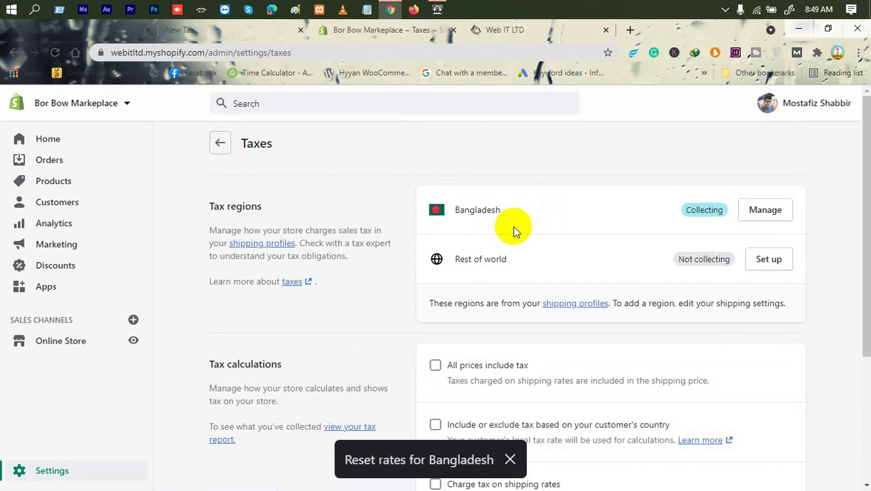
Reset Rest of world to its default 0% tax rates and go back to Taxes.
left_click(769, 260)
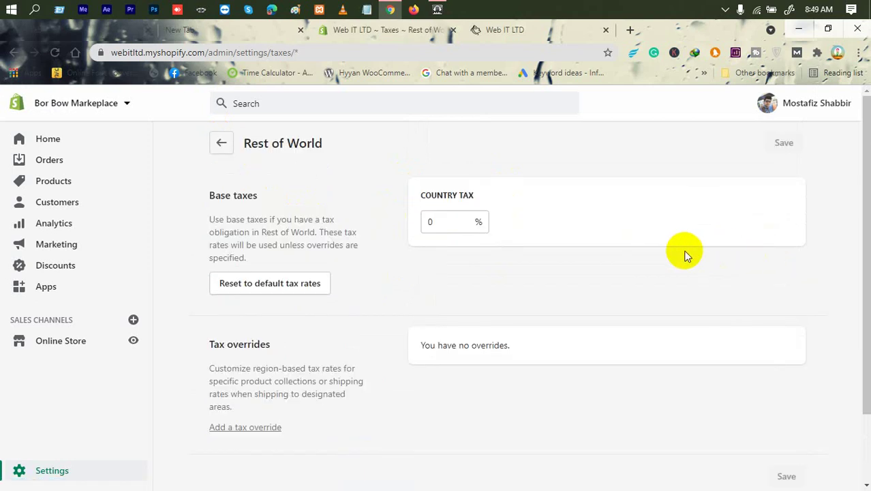
left_click(292, 285)
left_click(574, 259)
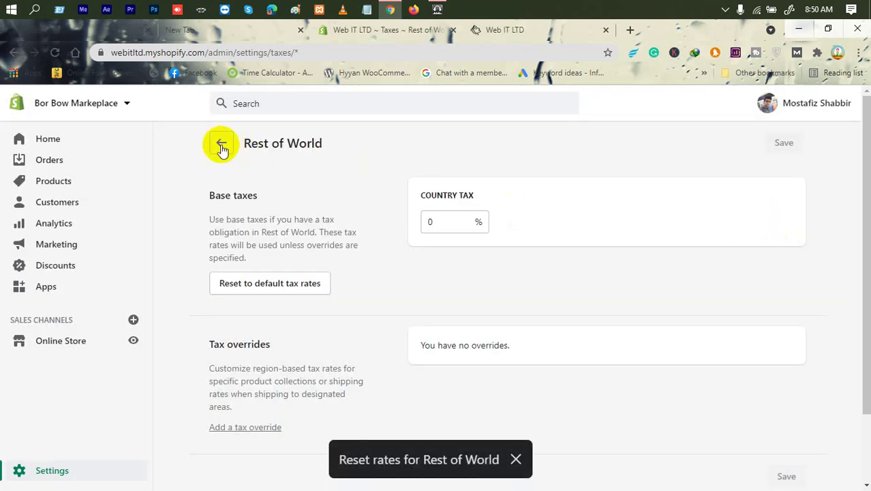
left_click(221, 145)
scroll(600, 307, "down", 1)
scroll(587, 324, "down", 1)
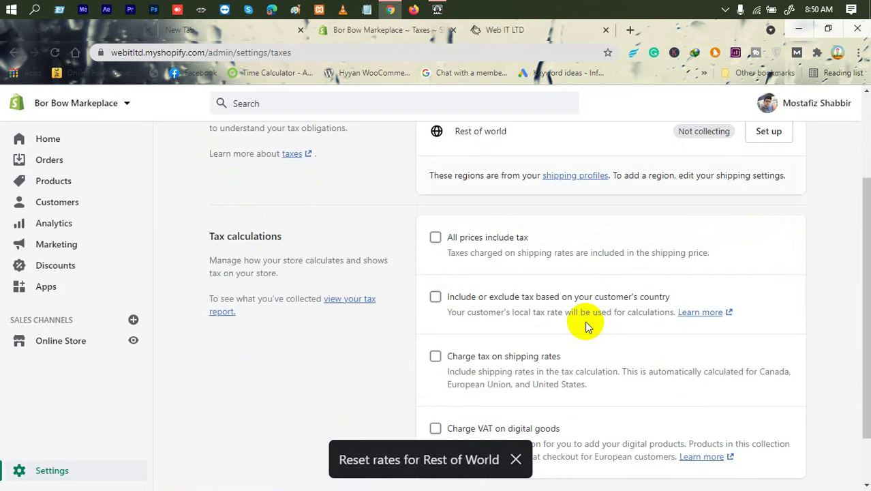
left_click_drag(317, 235, 210, 233)
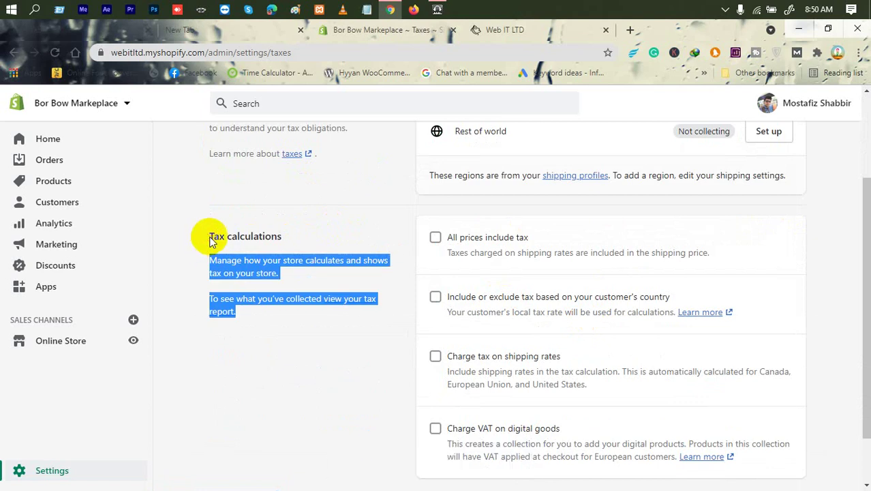
left_click(574, 203)
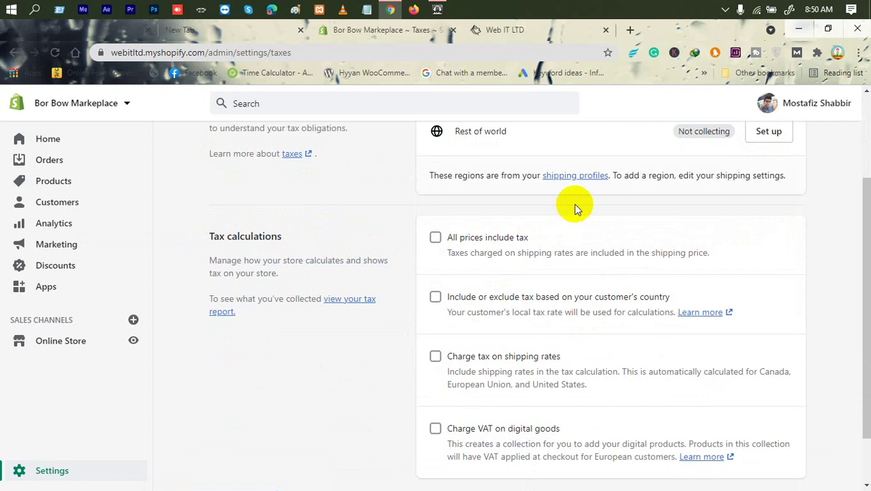
left_click(461, 237)
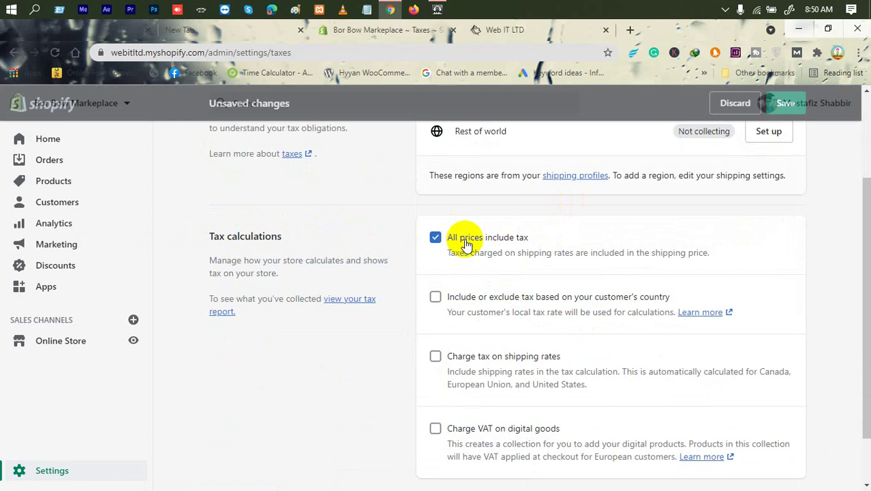
left_click_drag(535, 235, 442, 244)
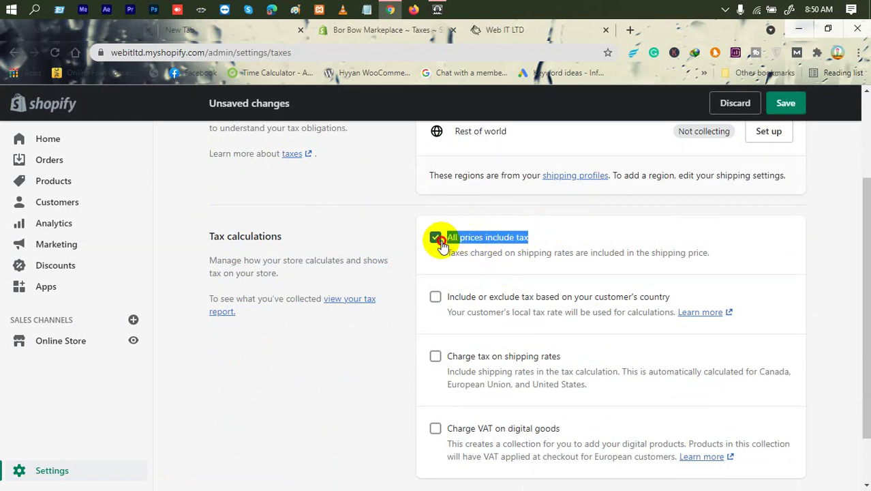
left_click(493, 202)
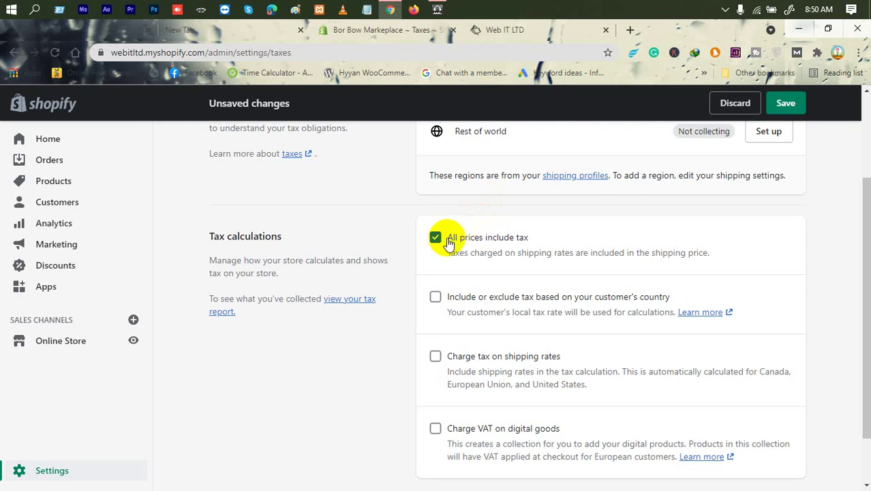
left_click_drag(445, 237, 497, 237)
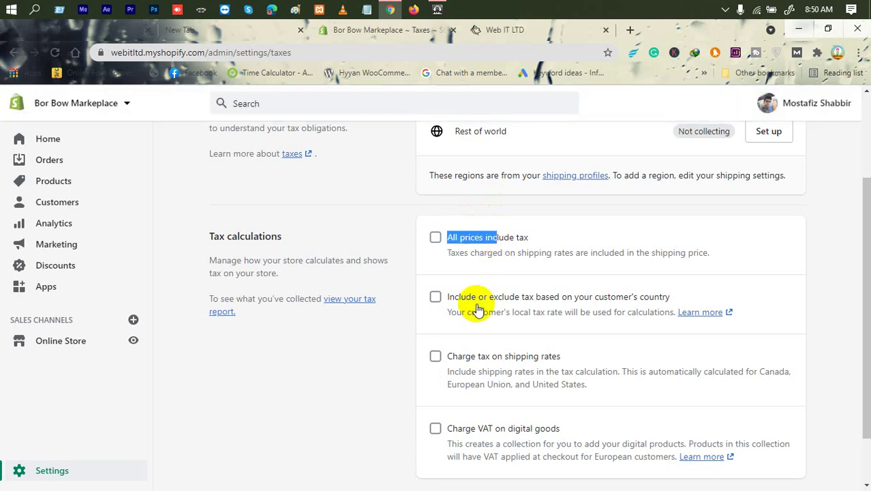
left_click(450, 242)
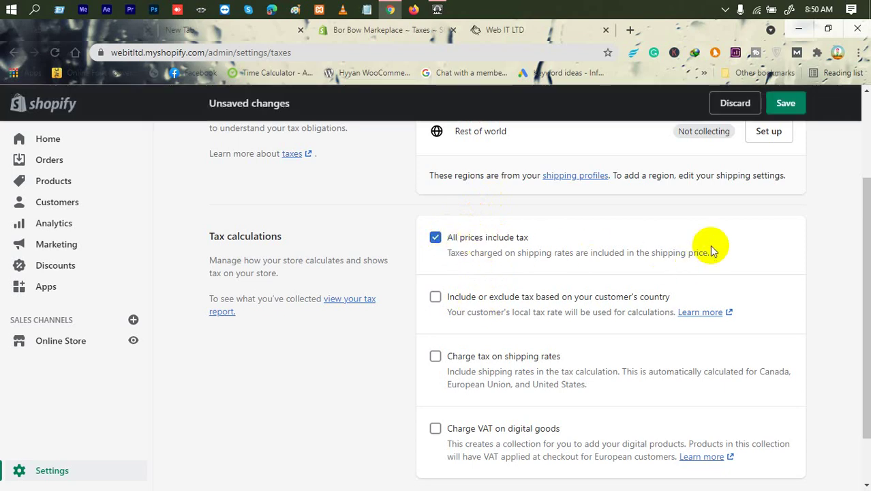
left_click_drag(485, 252, 463, 298)
left_click(463, 299)
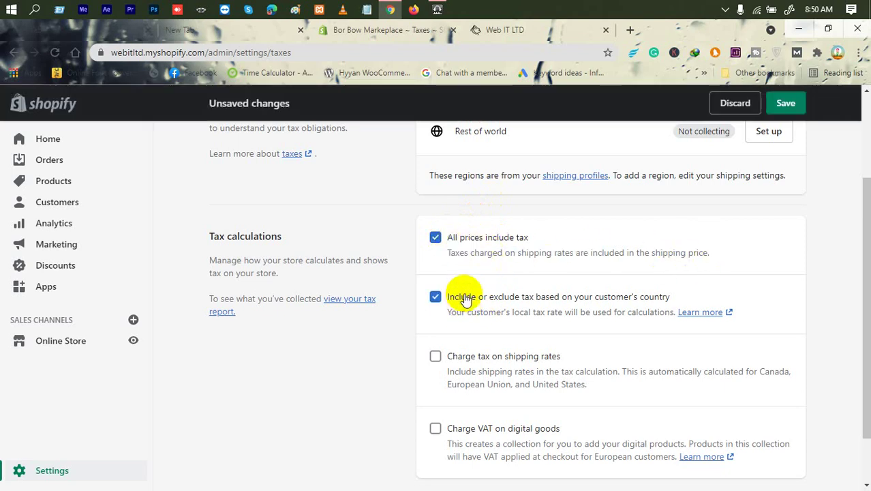
left_click(476, 355)
scroll(476, 365, "down", 1)
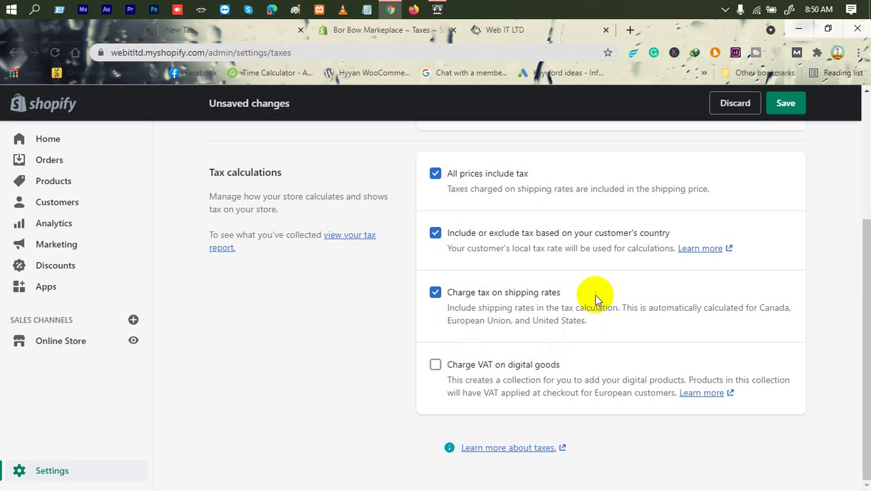
left_click(533, 364)
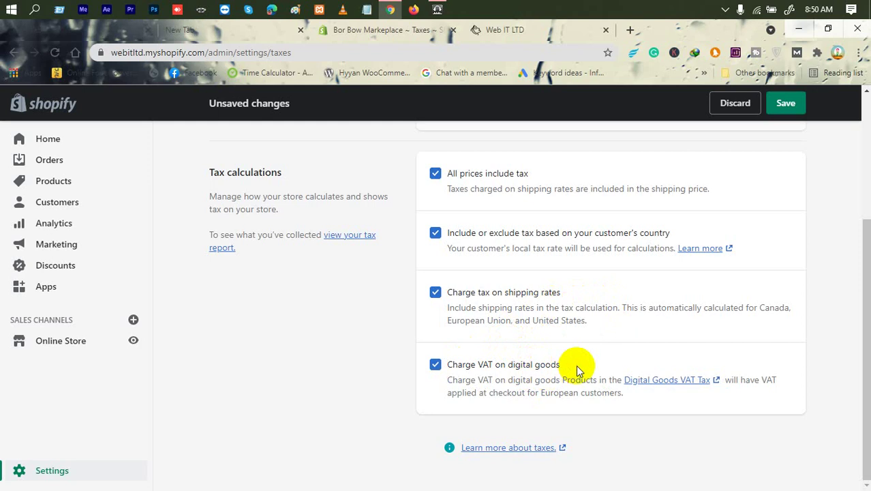
double_click(545, 366)
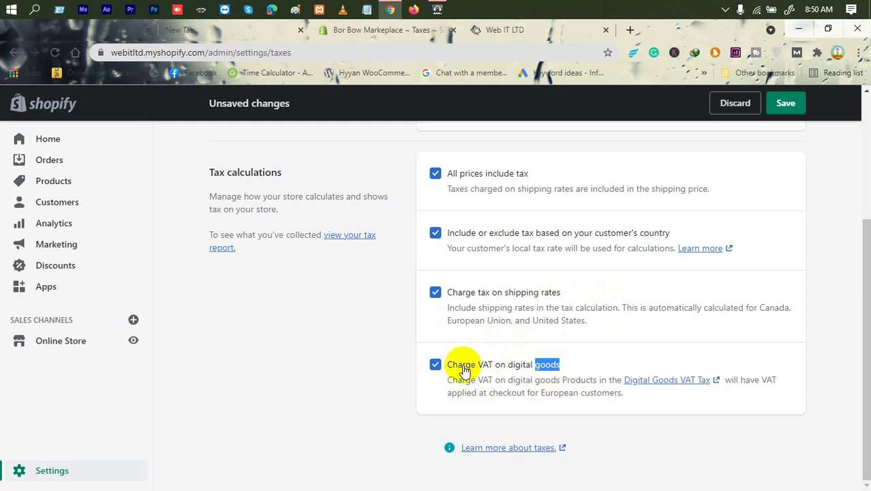
left_click(511, 361)
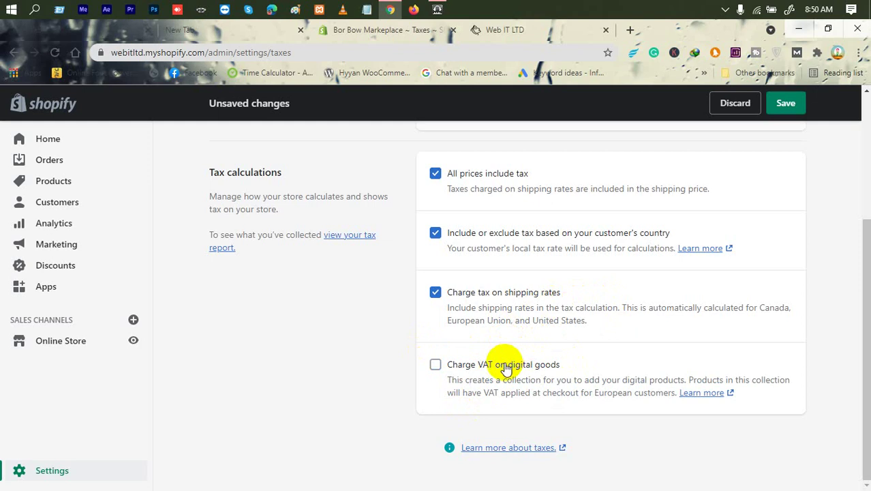
scroll(505, 367, "up", 3)
scroll(505, 368, "down", 2)
left_click(476, 353)
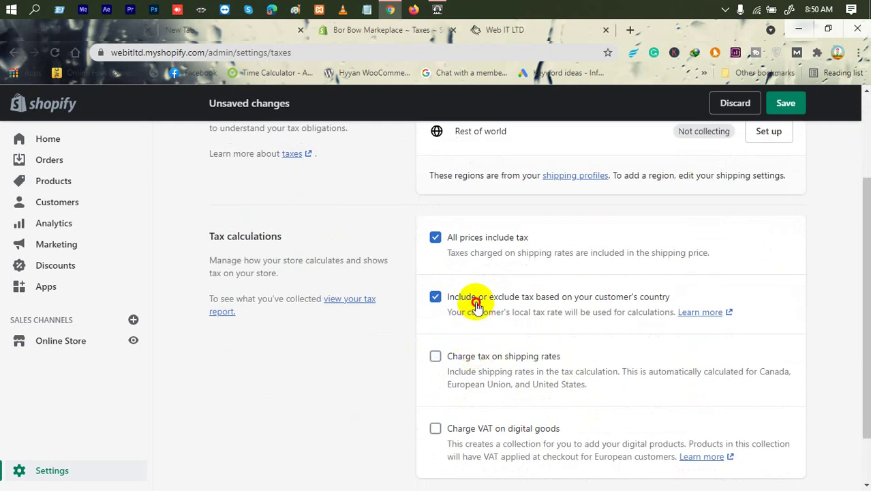
left_click(473, 298)
left_click(471, 237)
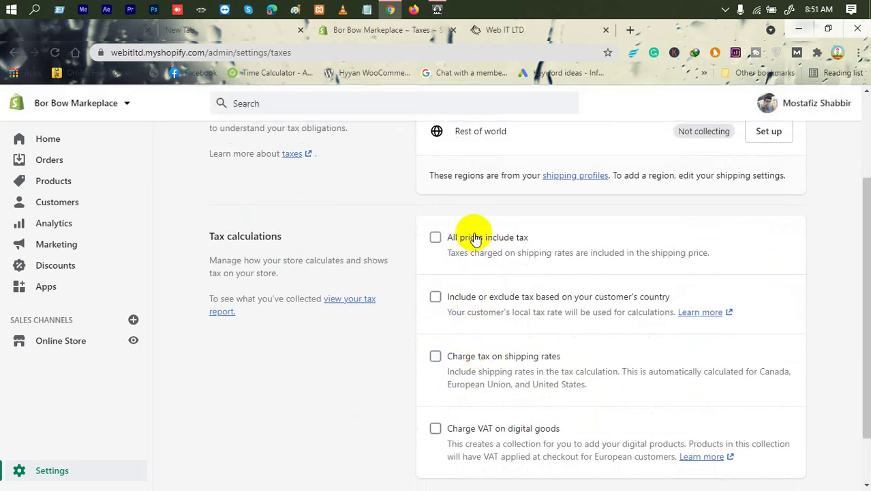
scroll(512, 289, "up", 2)
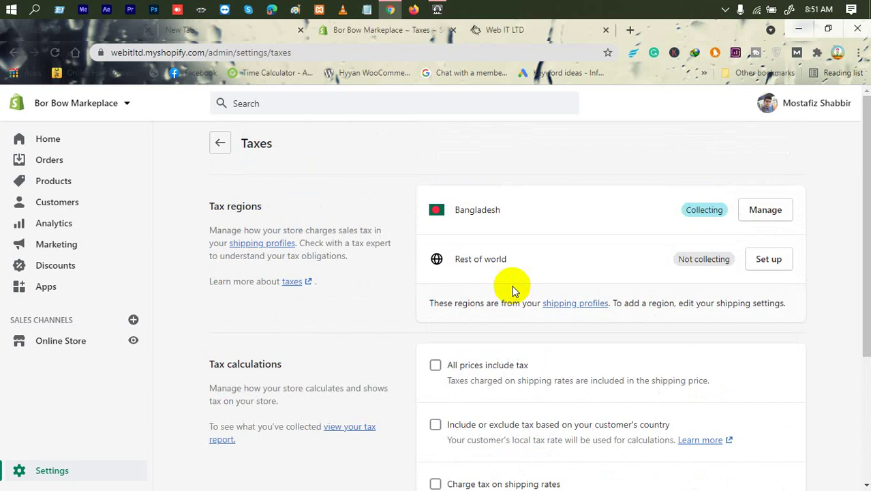
Review the Taxes page options, then return to the main Settings overview.
scroll(509, 297, "down", 3)
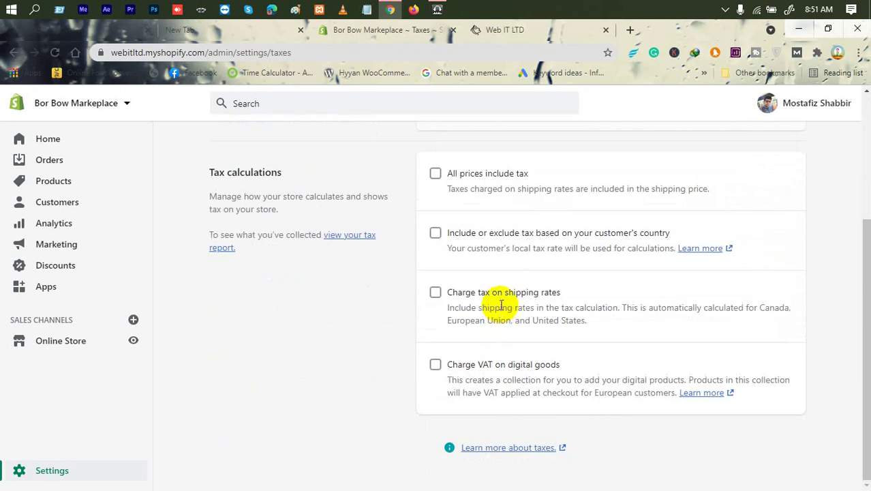
scroll(502, 296, "up", 3)
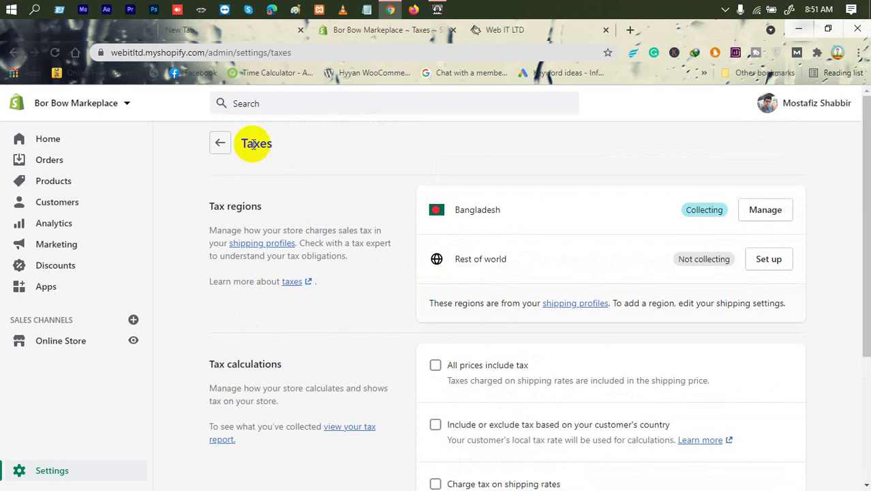
left_click(219, 141)
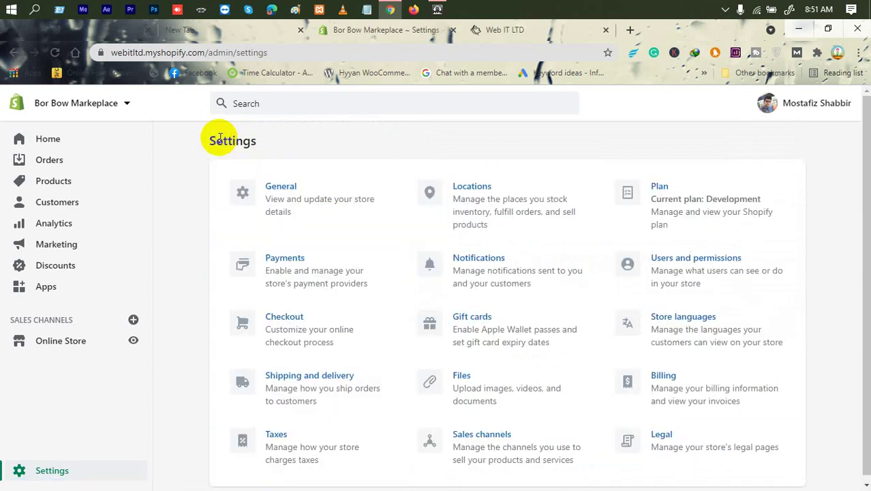